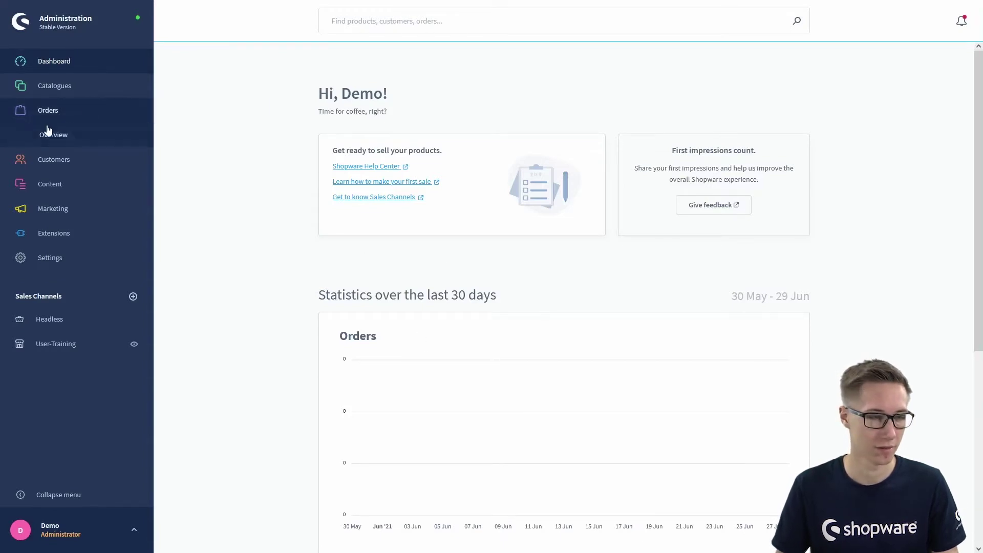
Step: Open the Orders overview listing all 6 orders with their statuses and values
left_click(65, 136)
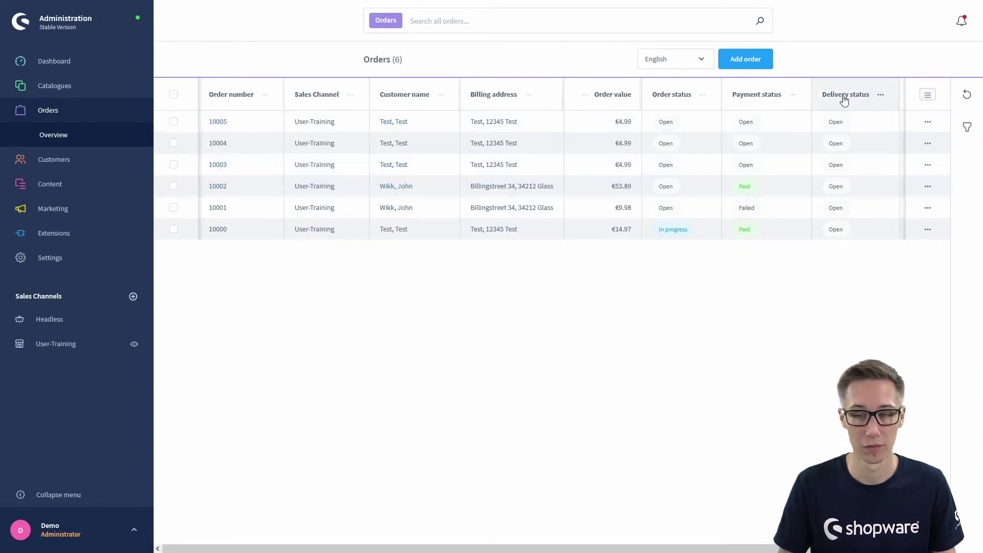
left_click(927, 97)
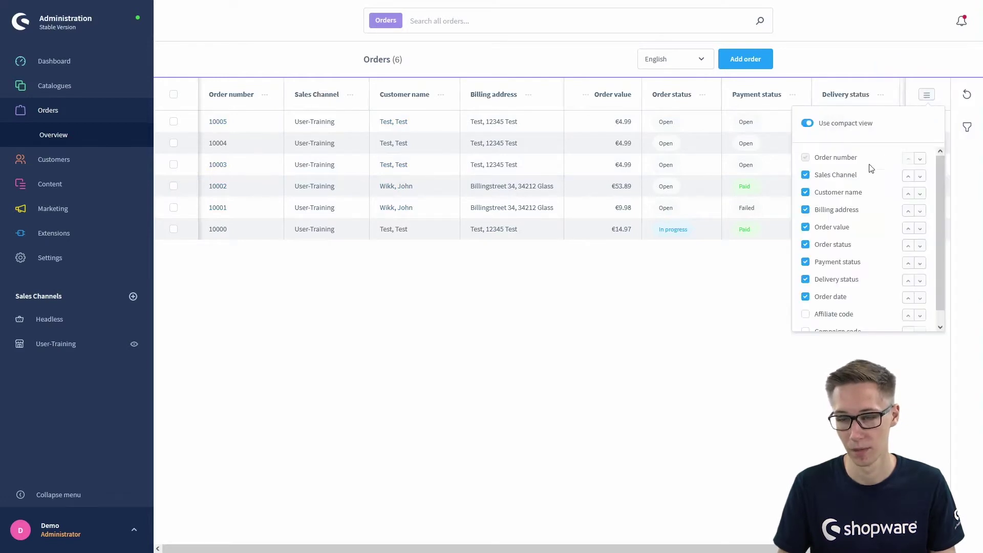
scroll(799, 287, "down", 1)
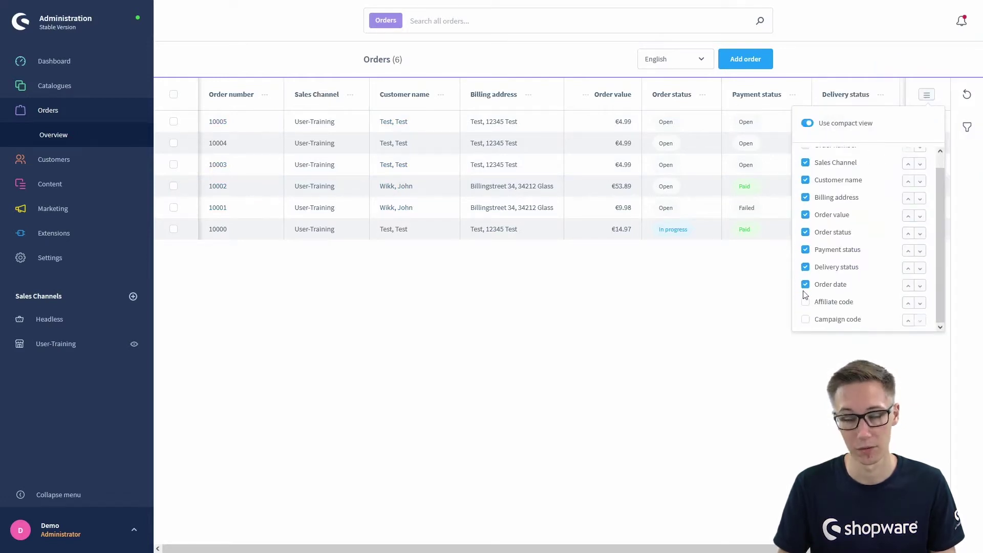
scroll(840, 251, "up", 1)
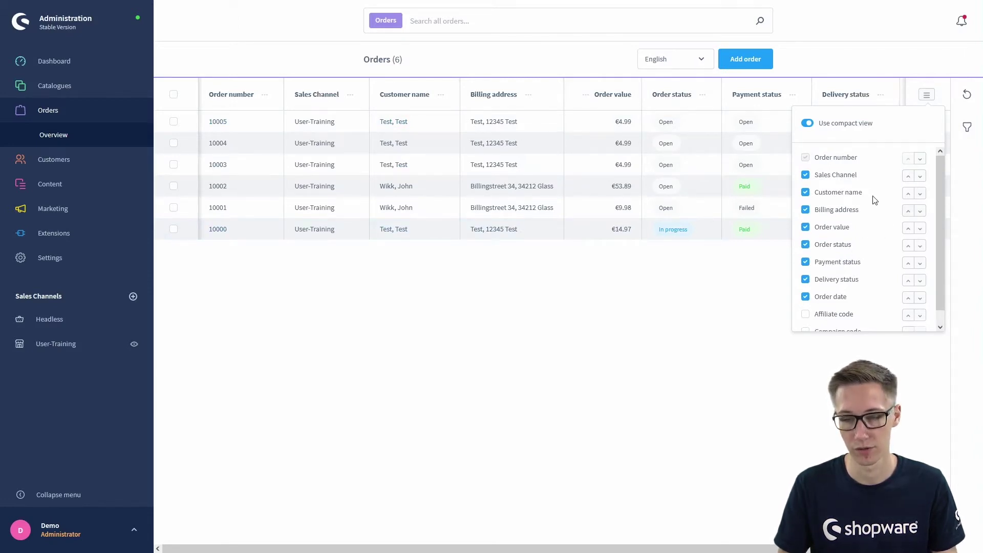
left_click(925, 97)
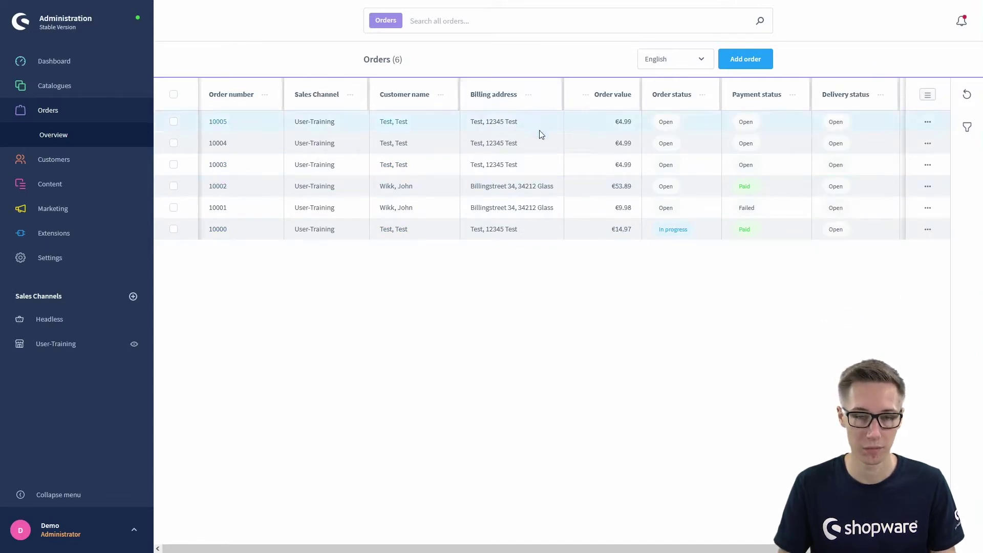
Step: Open the order filters, set Order date From to 2021-06-29, then clear it
left_click(966, 131)
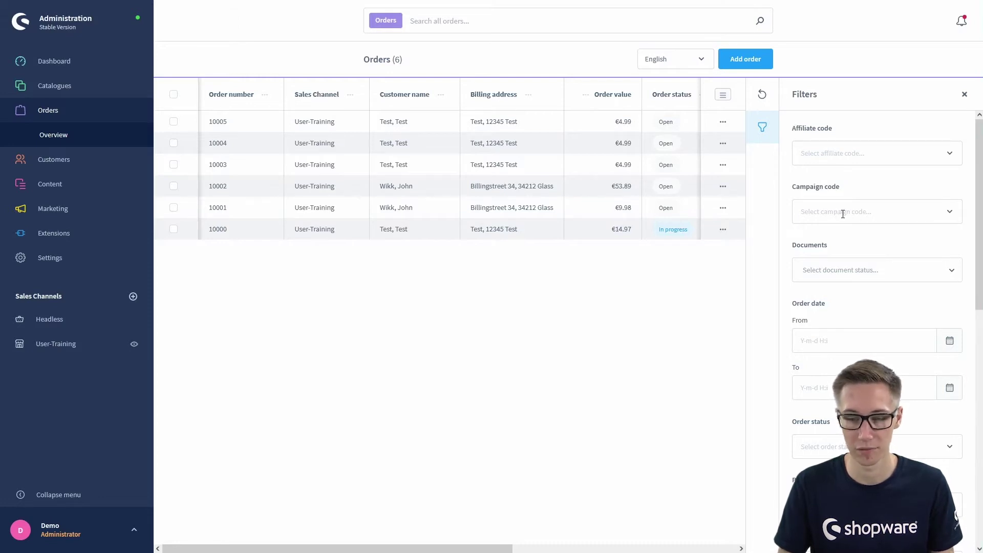
scroll(853, 210, "down", 1)
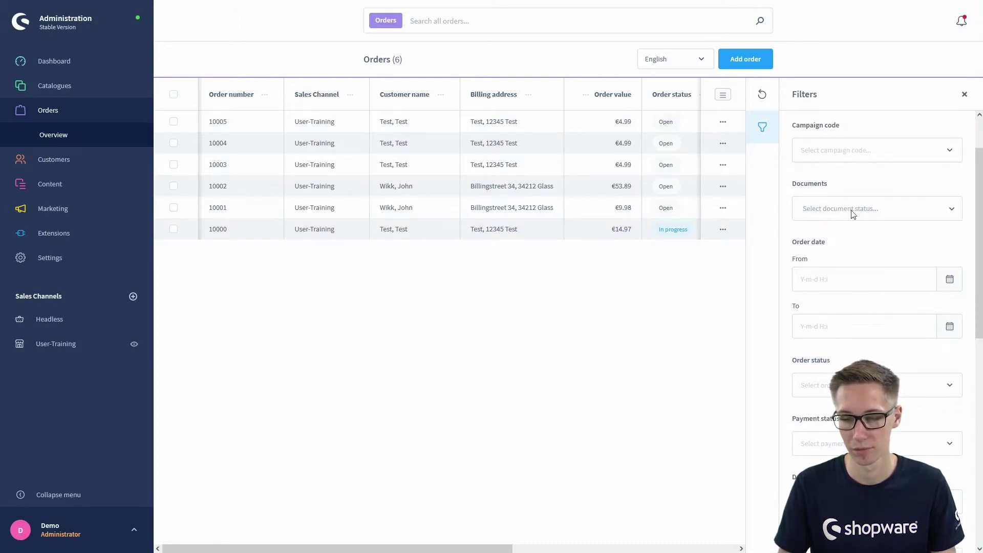
scroll(862, 209, "down", 1)
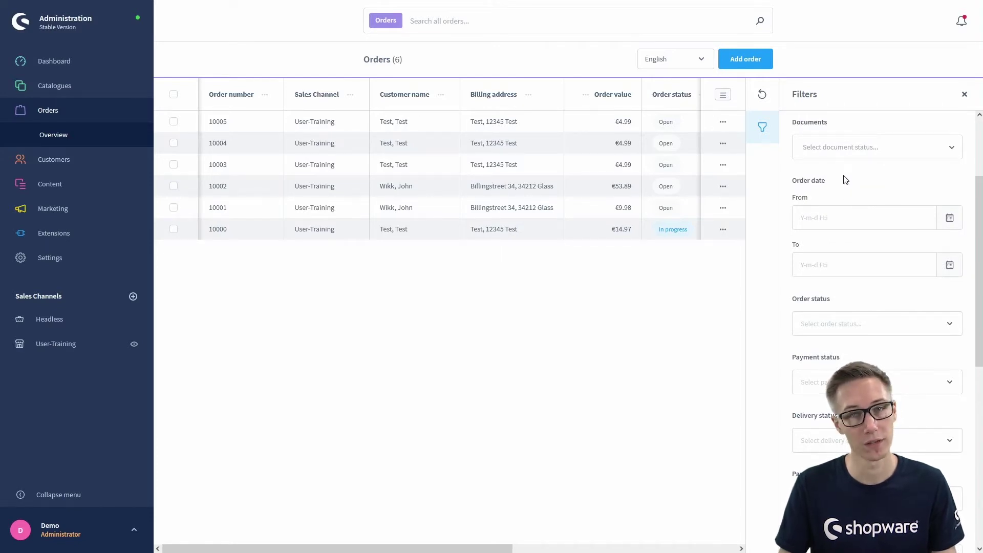
scroll(844, 187, "down", 1)
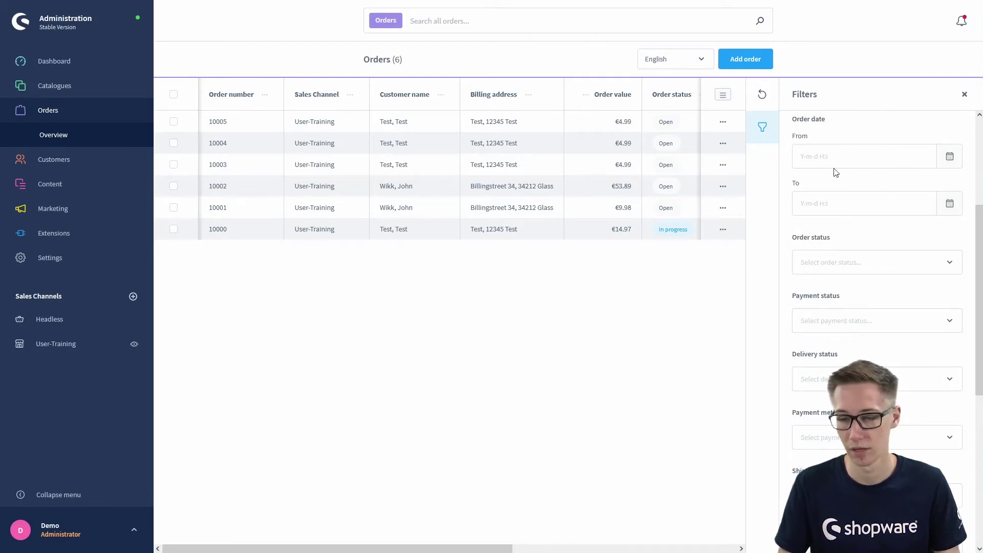
left_click(950, 160)
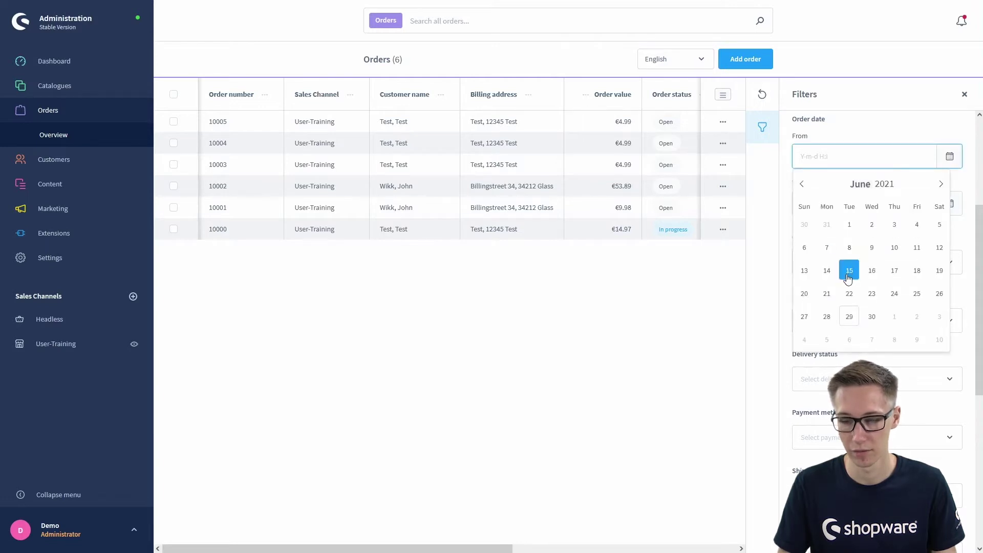
left_click(951, 158)
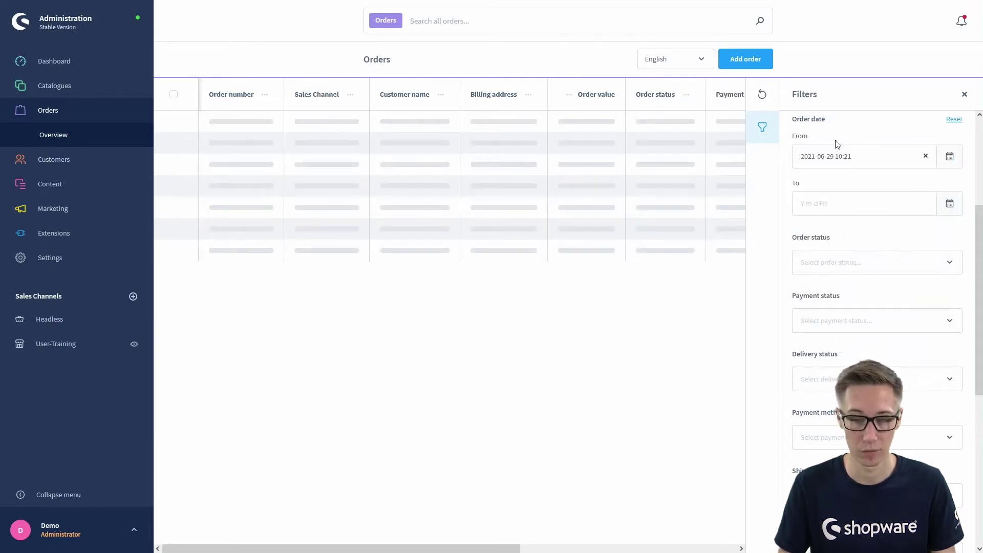
left_click(925, 156)
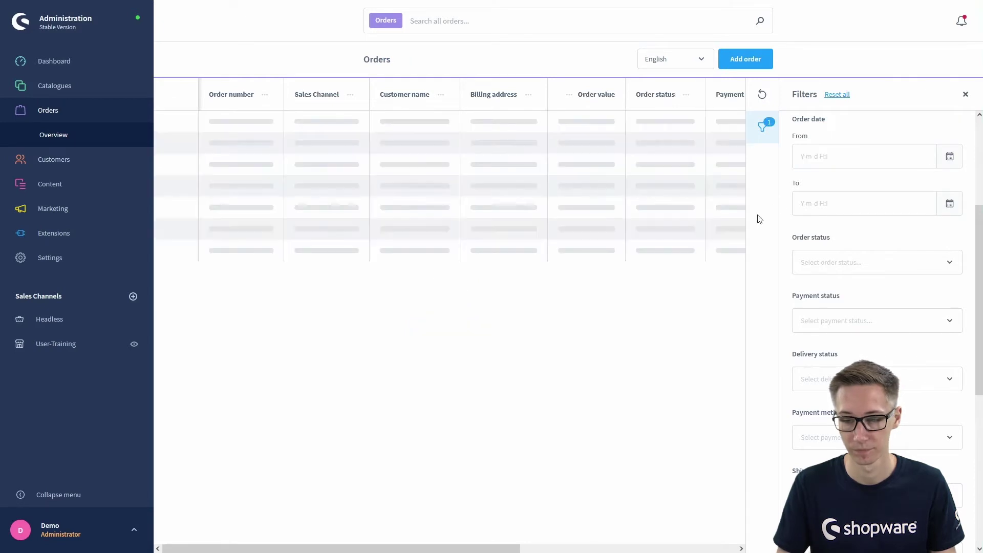
Step: Look through the Payment status filter values without applying any
scroll(862, 207, "down", 1)
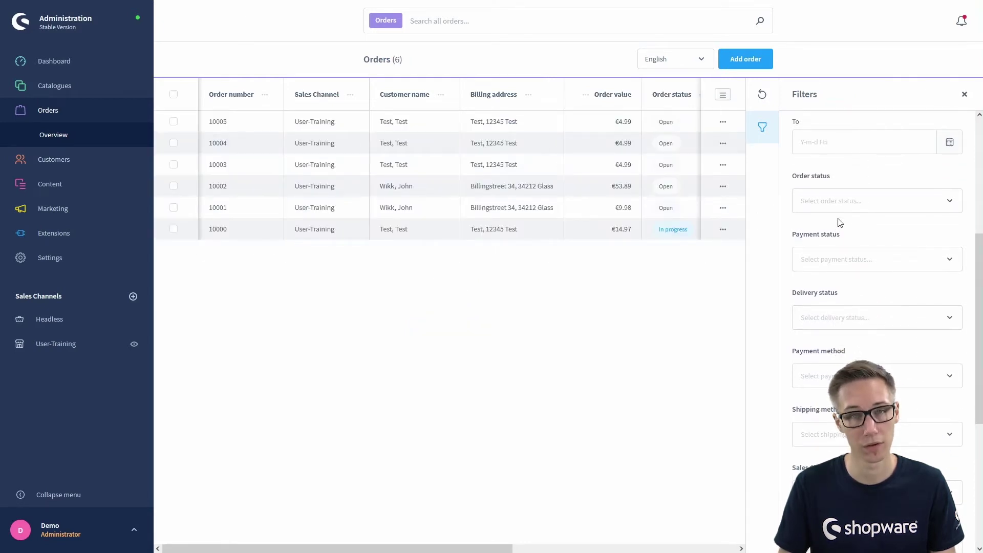
scroll(867, 202, "down", 1)
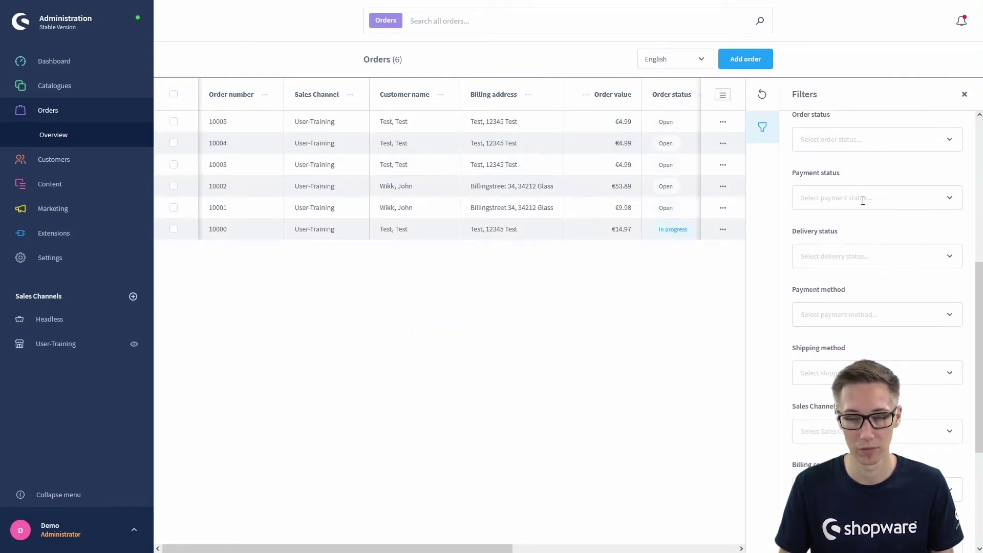
left_click(862, 201)
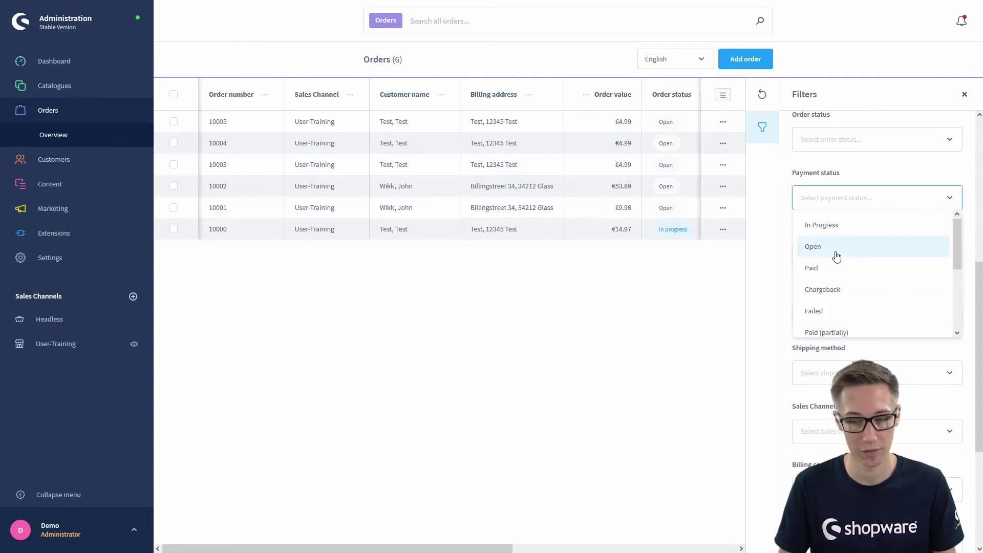
left_click(869, 176)
scroll(859, 189, "down", 3)
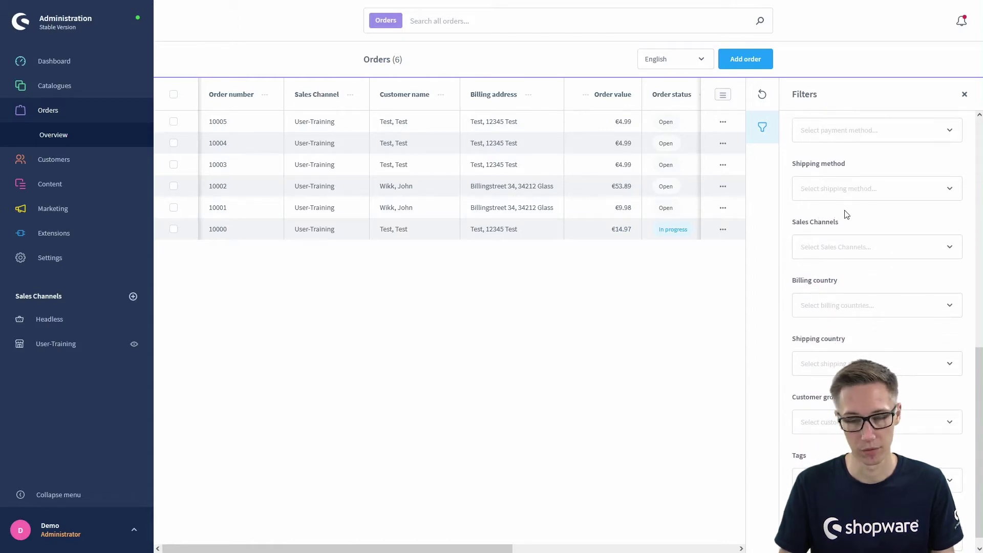
scroll(847, 222, "down", 1)
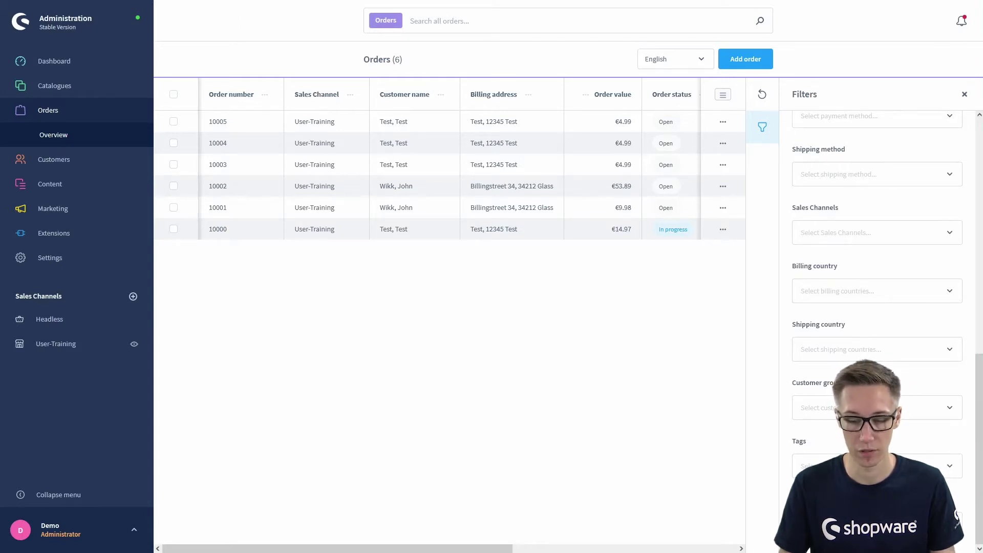
Step: Close the Filters panel and start a blank new order, leaving the customer unselected
left_click(964, 94)
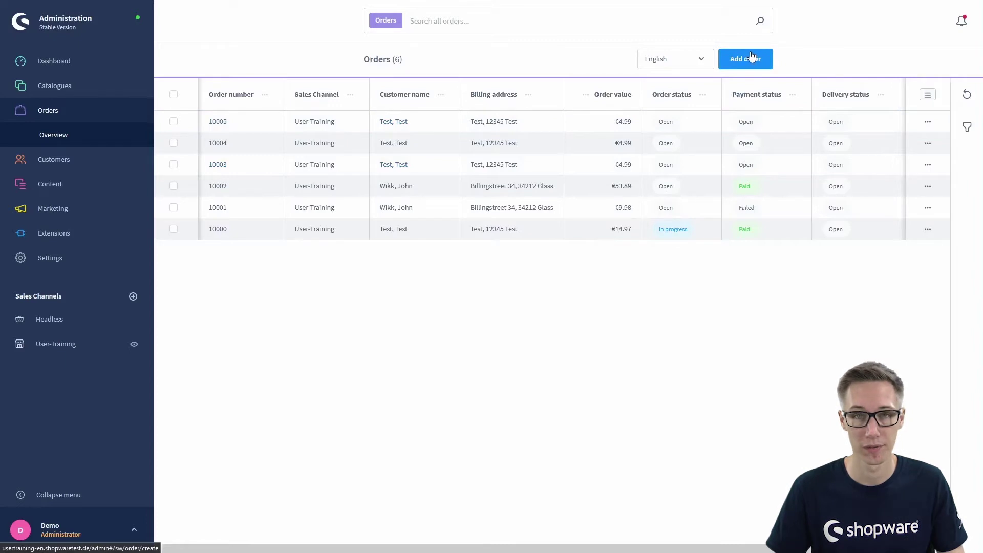
left_click(731, 62)
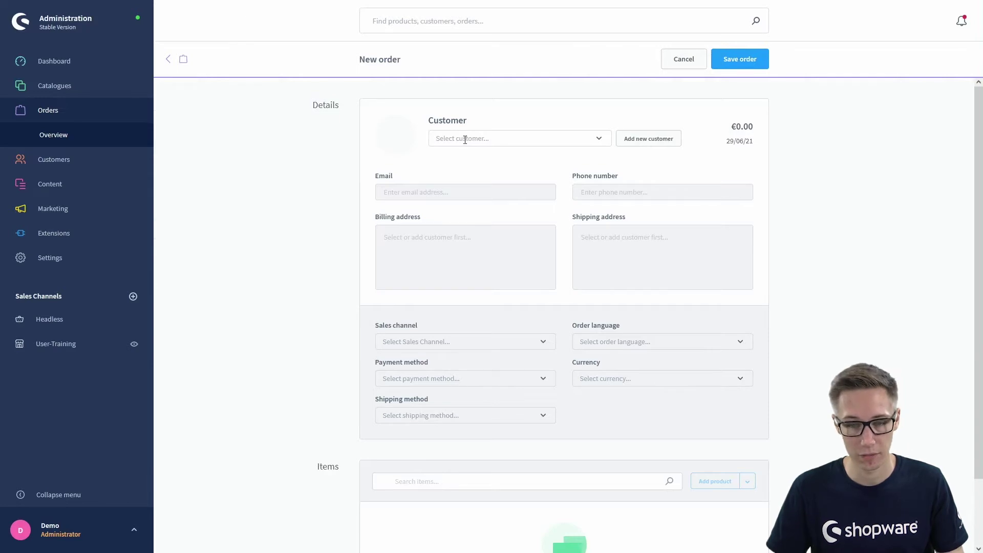
left_click(500, 138)
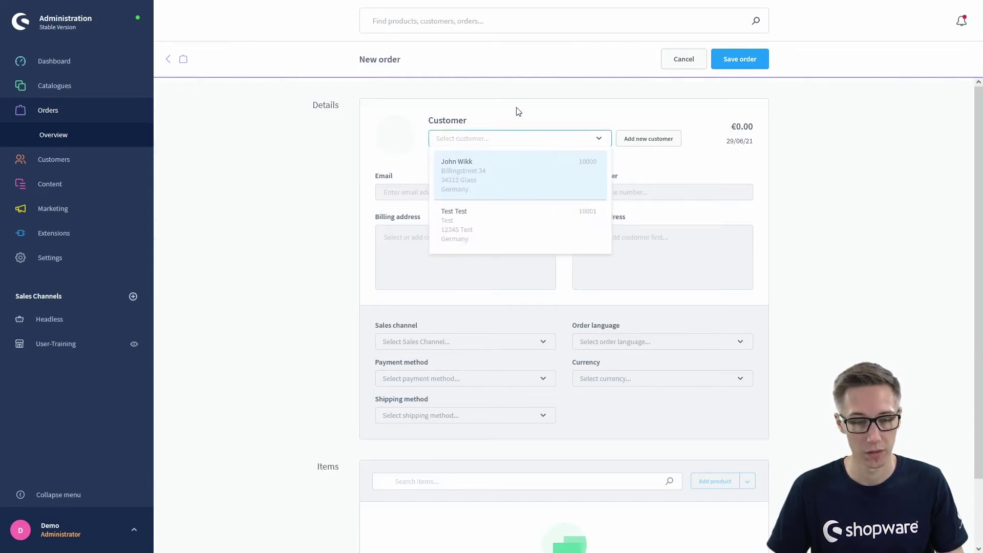
left_click(518, 111)
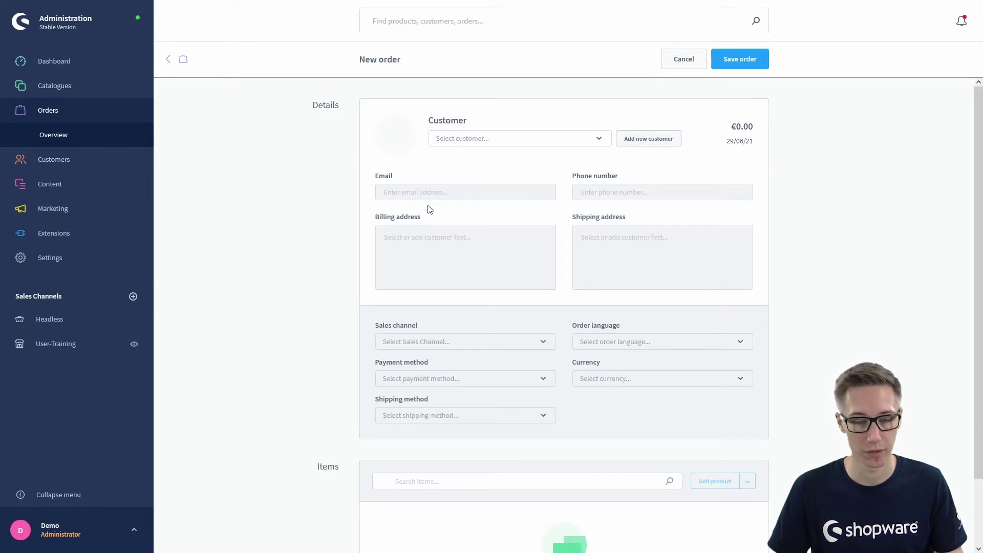
scroll(412, 204, "down", 2)
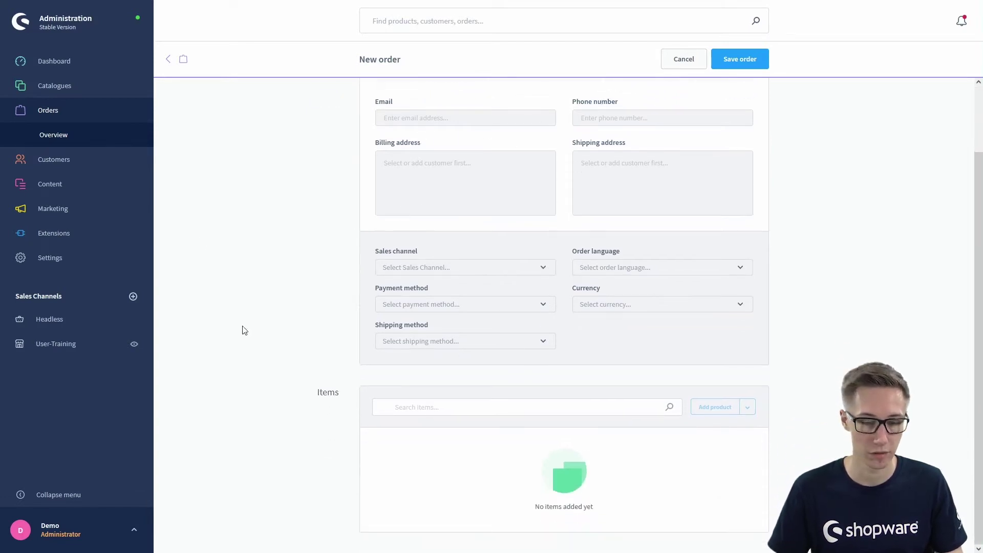
scroll(432, 254, "up", 2)
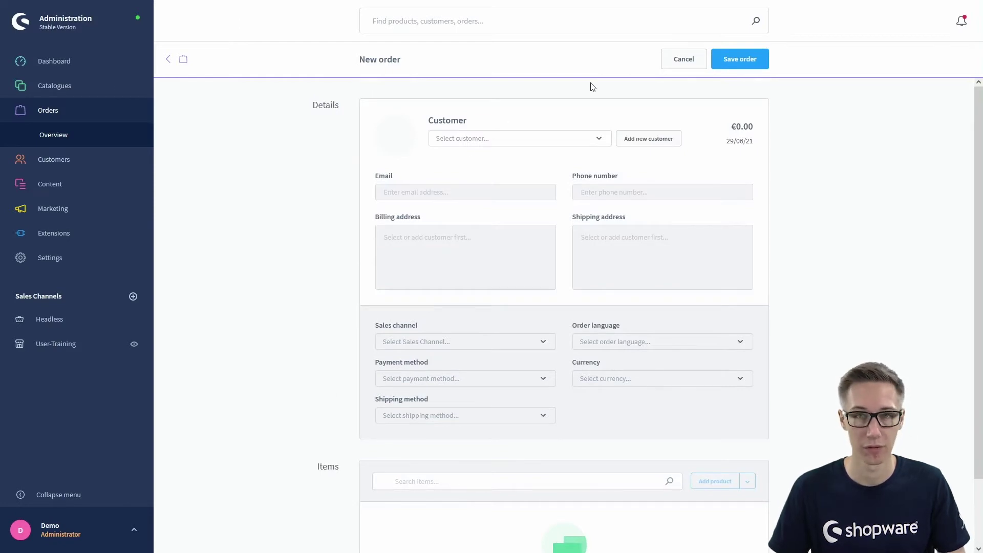
Step: Cancel the unfinished order and view the details of order 10005
left_click(677, 64)
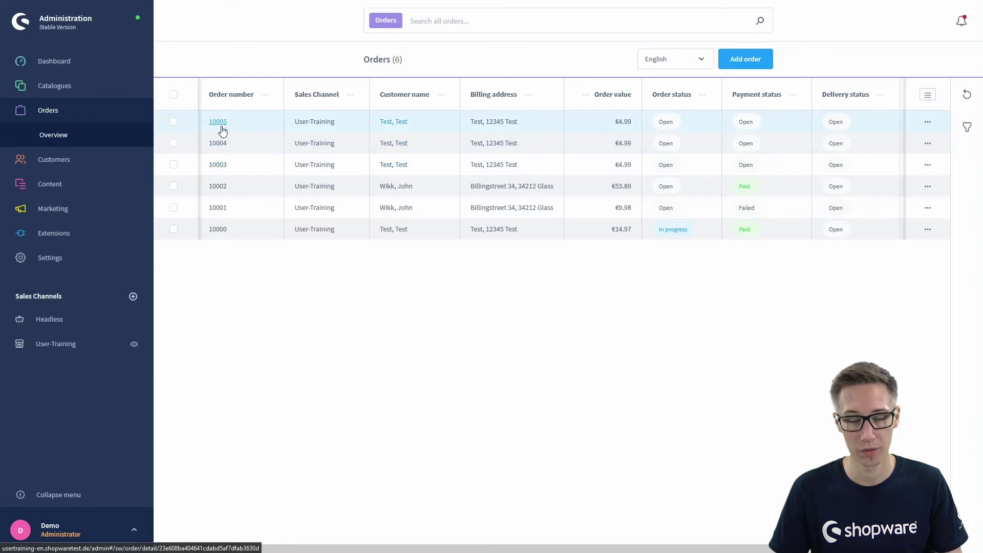
left_click(927, 122)
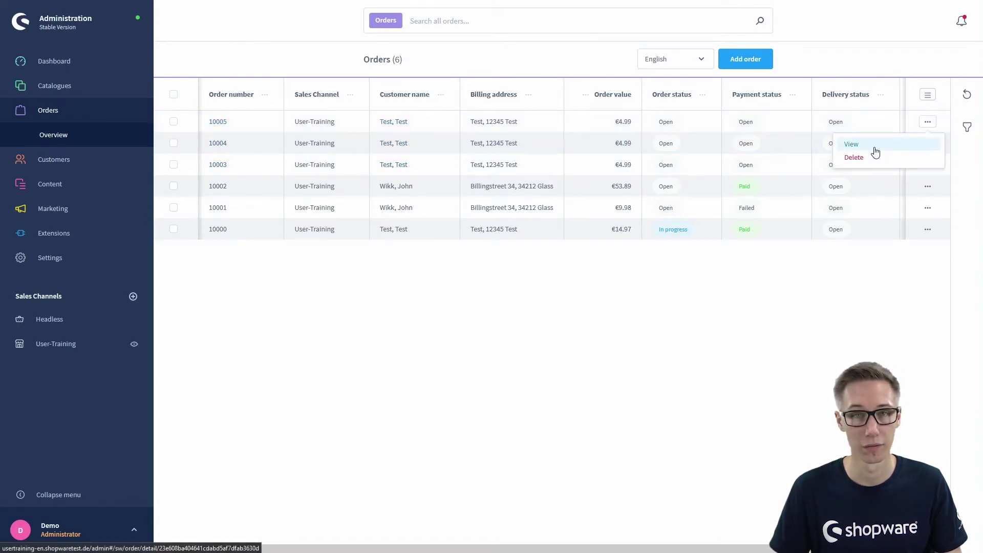
left_click(851, 144)
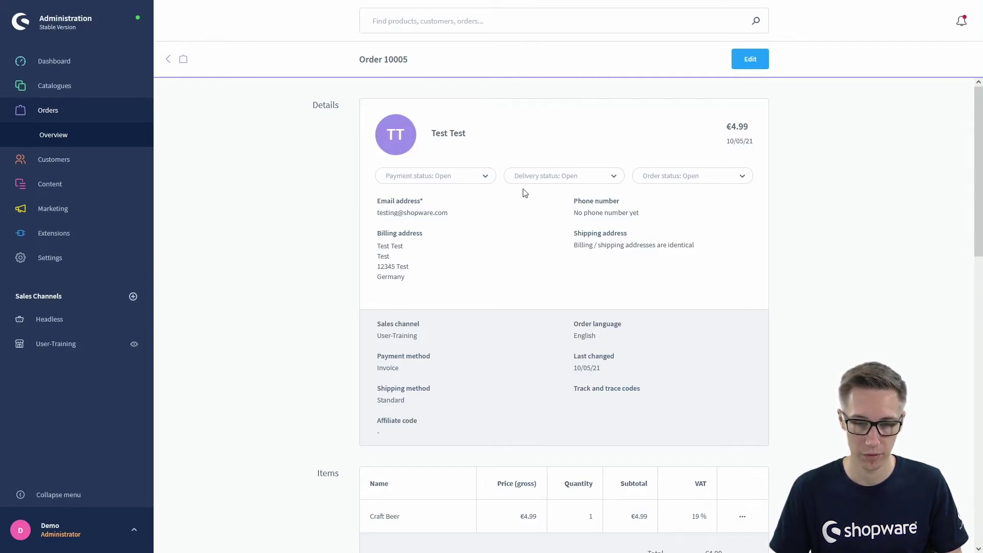
scroll(373, 213, "down", 1)
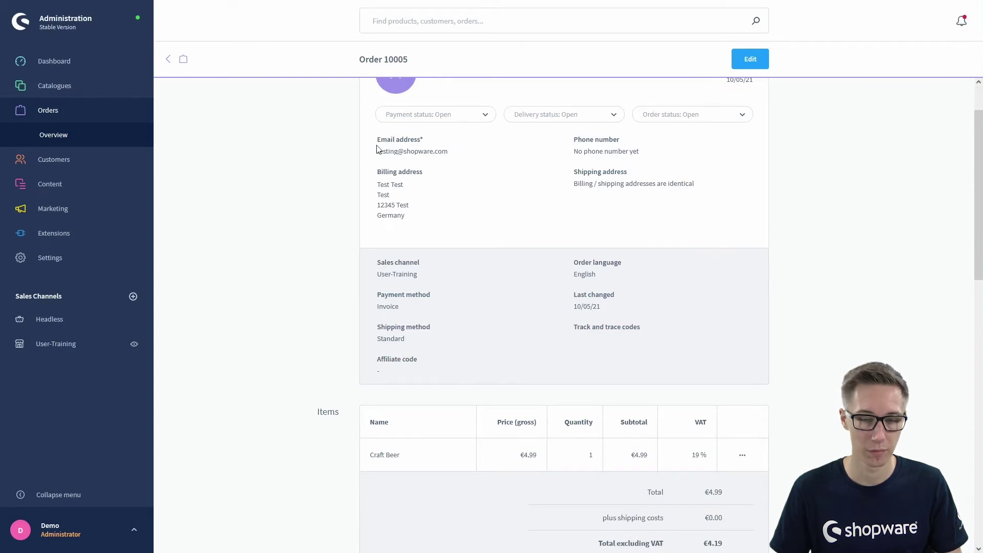
scroll(424, 171, "down", 1)
scroll(359, 233, "down", 1)
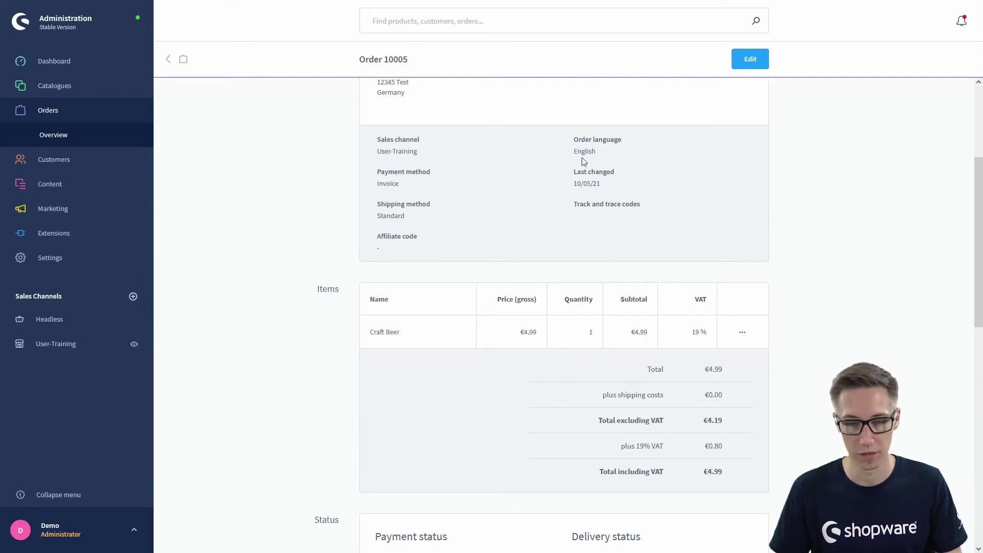
left_click_drag(579, 173, 602, 185)
left_click(439, 217)
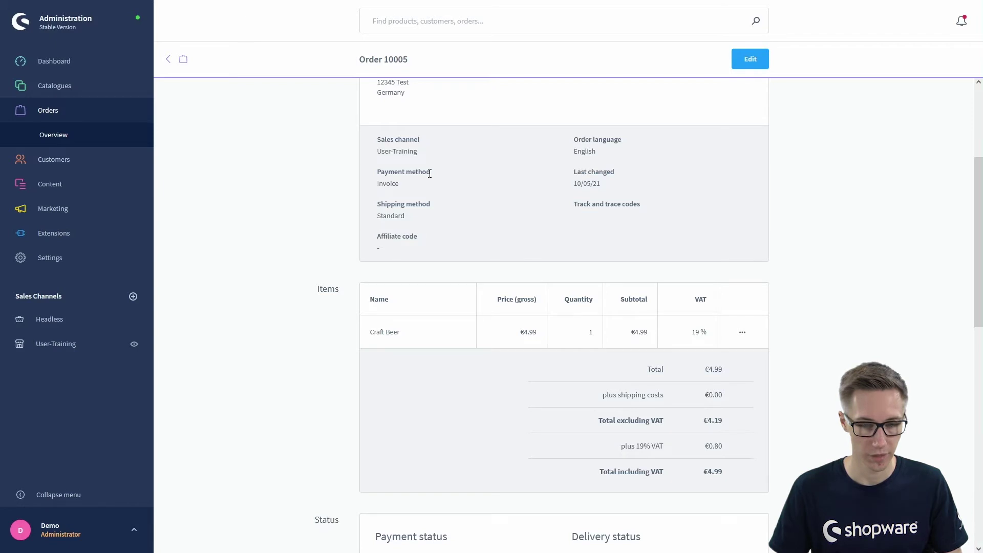
scroll(430, 173, "down", 2)
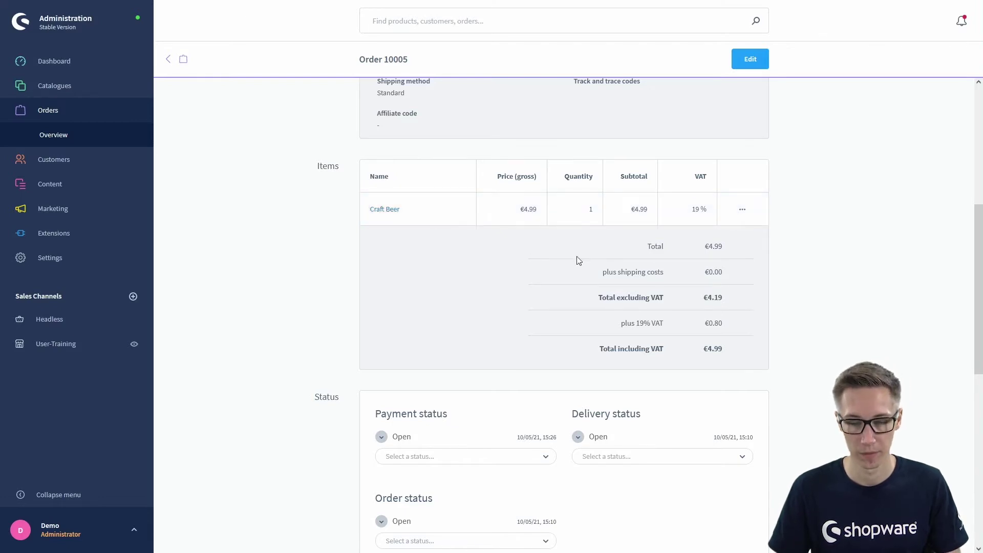
left_click(742, 209)
left_click(783, 254)
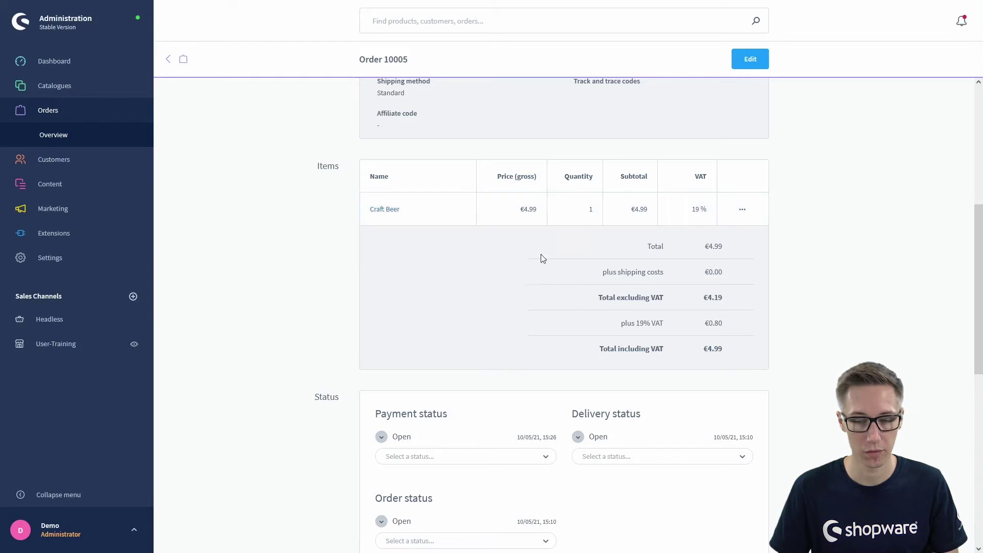
mouse_move(708, 270)
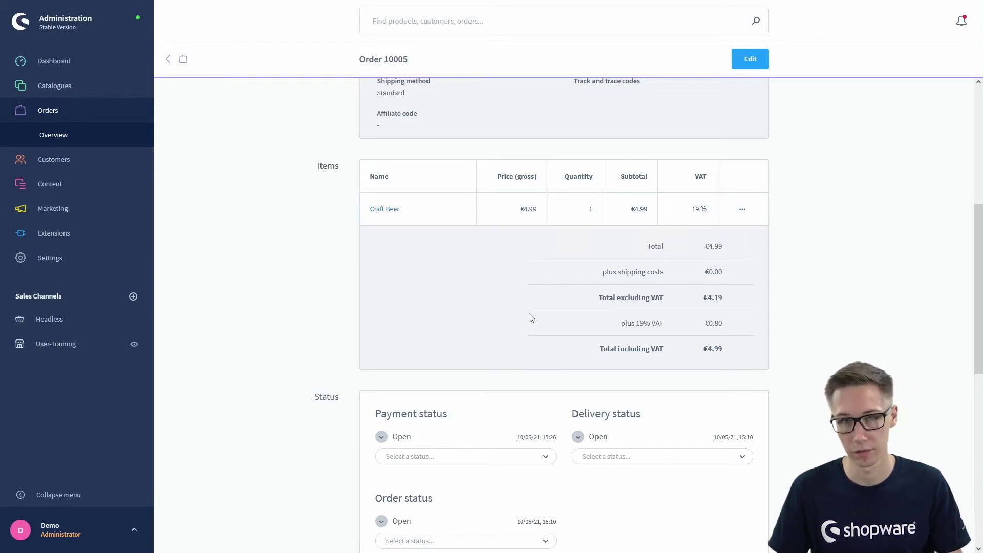
scroll(519, 289, "down", 1)
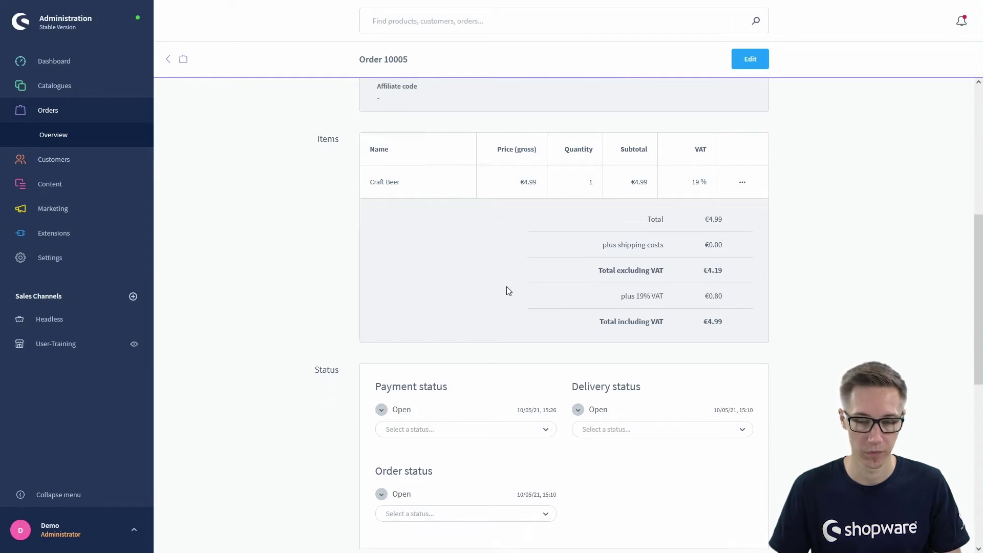
double_click(636, 264)
left_click(454, 239)
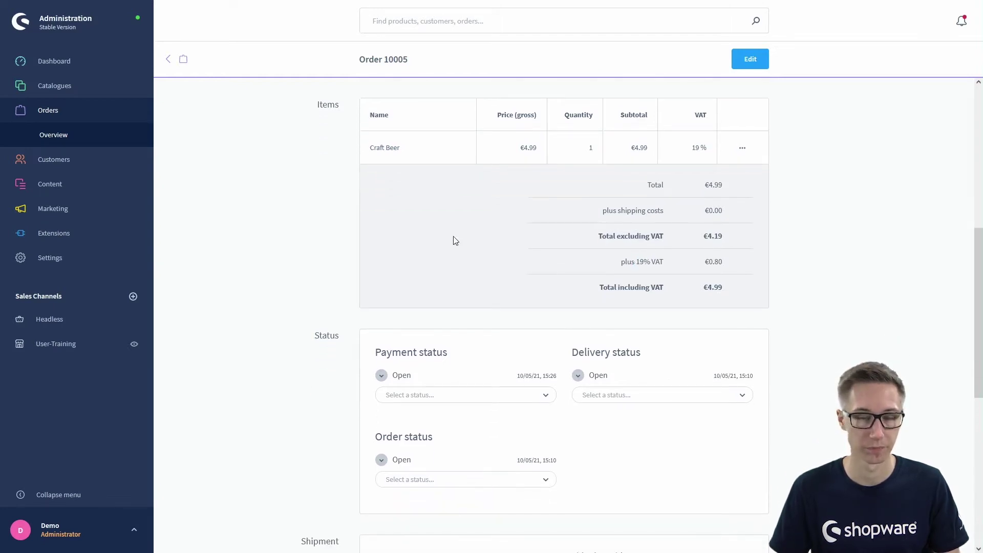
scroll(391, 261, "down", 1)
scroll(365, 250, "down", 2)
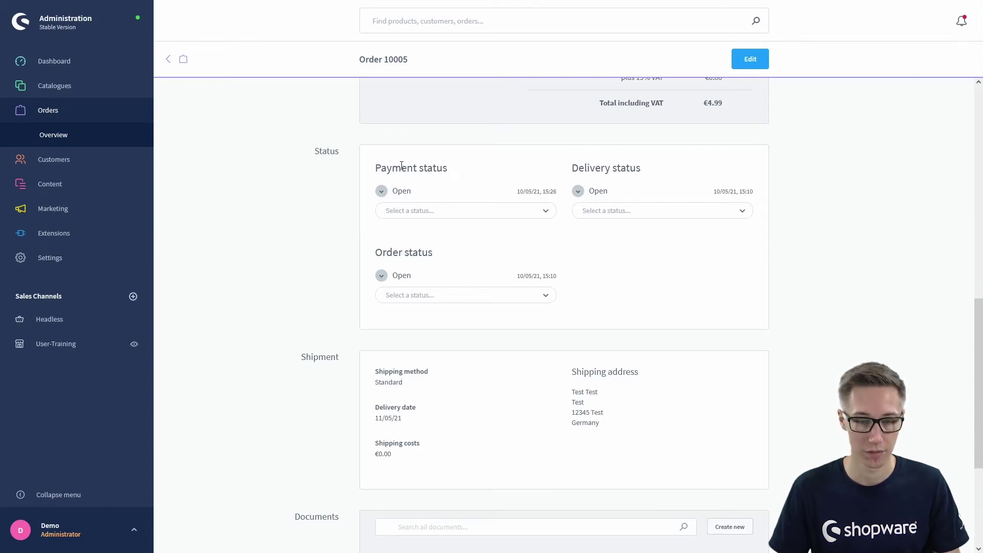
Step: Change the payment status to Paid with 'Send email to customer' switched off
left_click(435, 213)
left_click(415, 211)
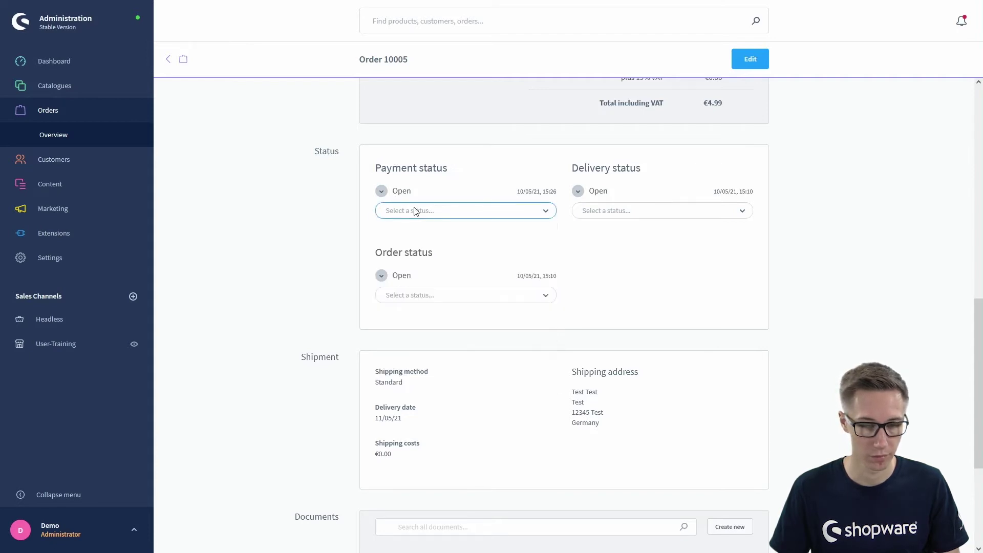
triple_click(393, 169)
left_click(433, 166)
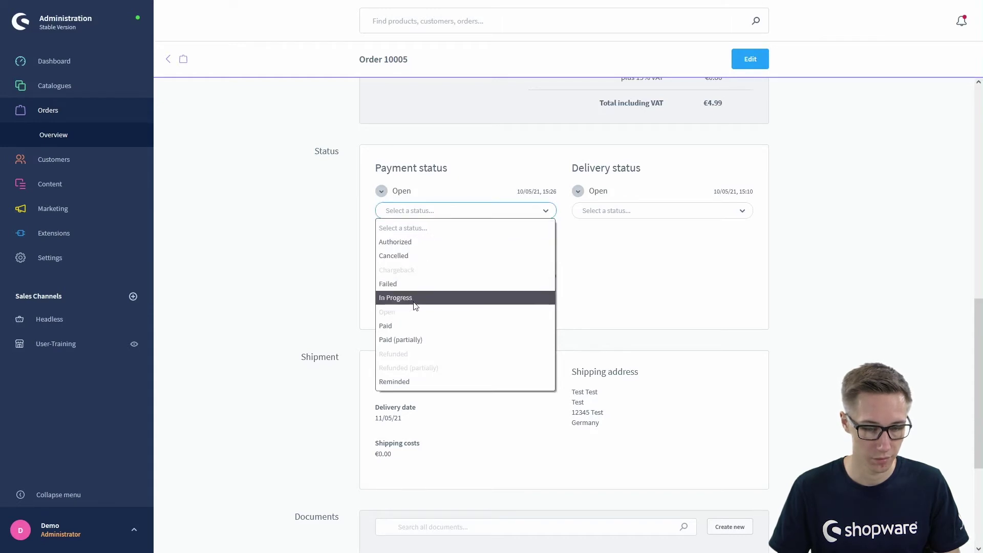
left_click(399, 326)
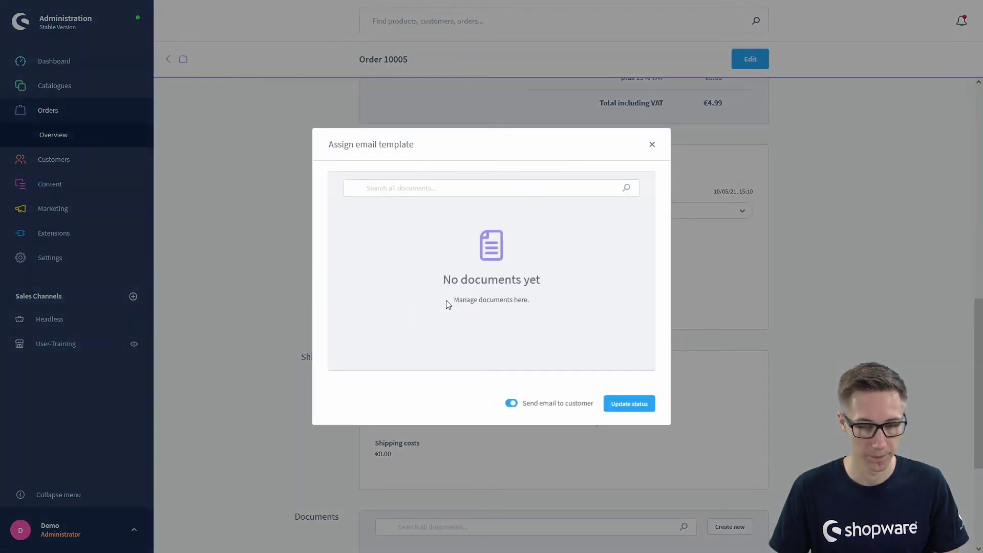
left_click(511, 403)
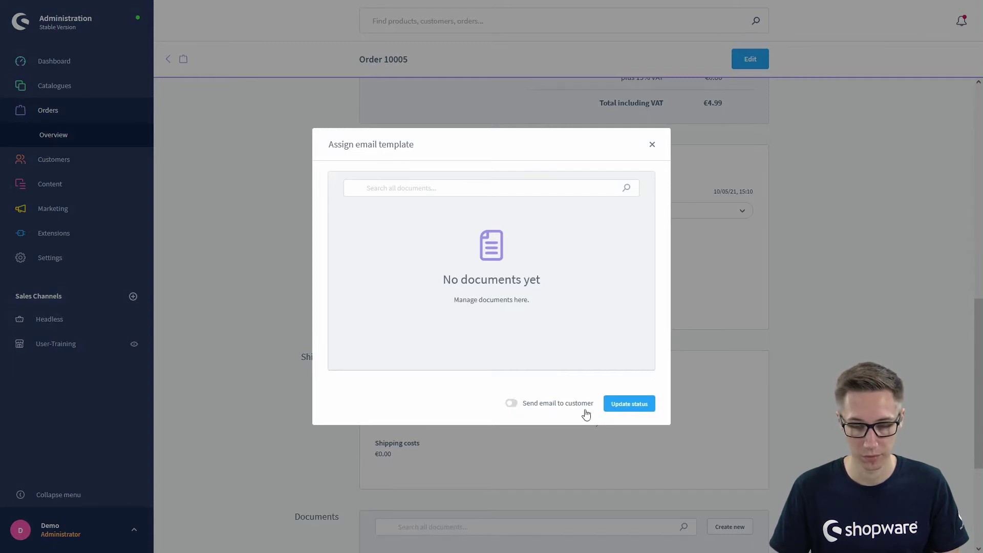
left_click(628, 404)
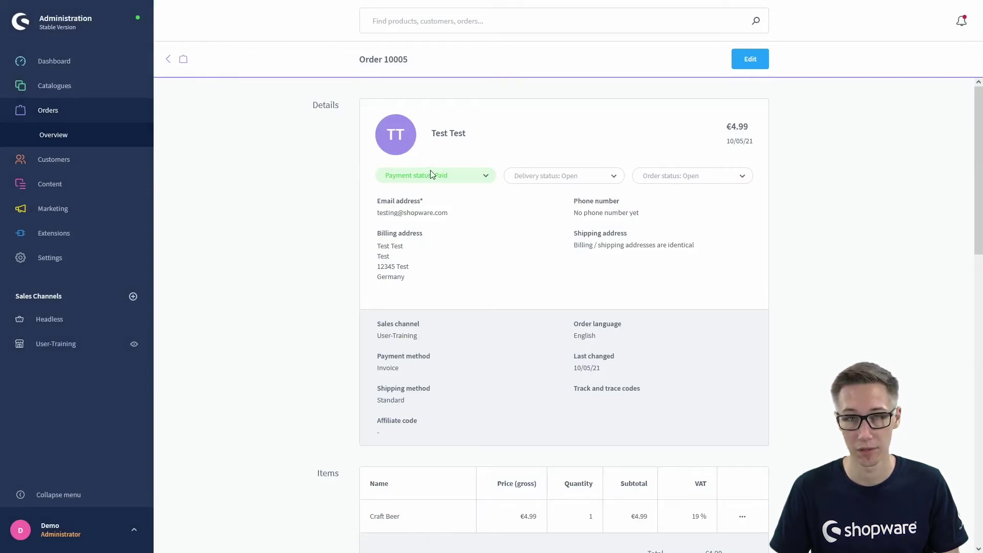
Step: Review the payment status history, now showing Paid dated 29/06/21
scroll(322, 230, "down", 10)
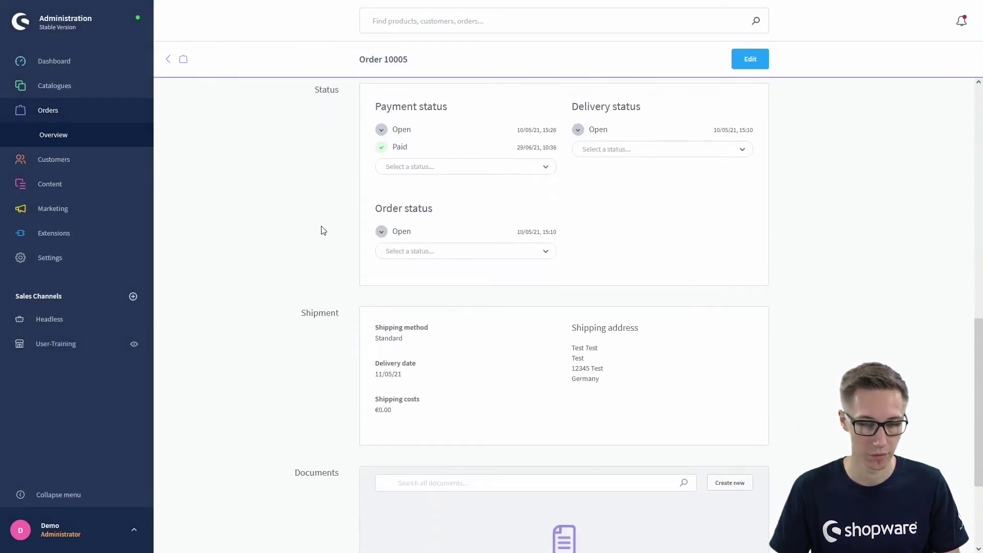
scroll(322, 230, "up", 1)
mouse_move(521, 209)
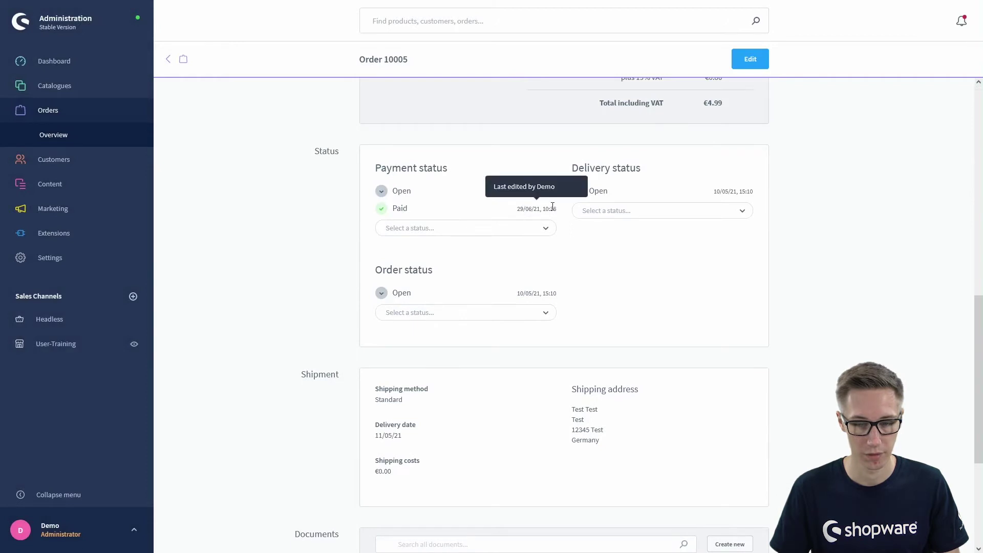
triple_click(553, 207)
left_click(559, 221)
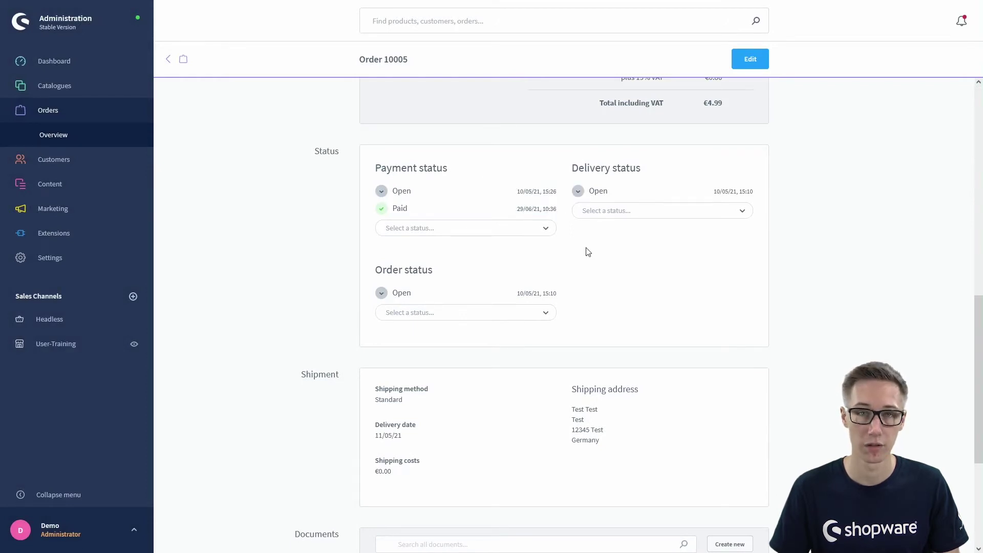
mouse_move(543, 209)
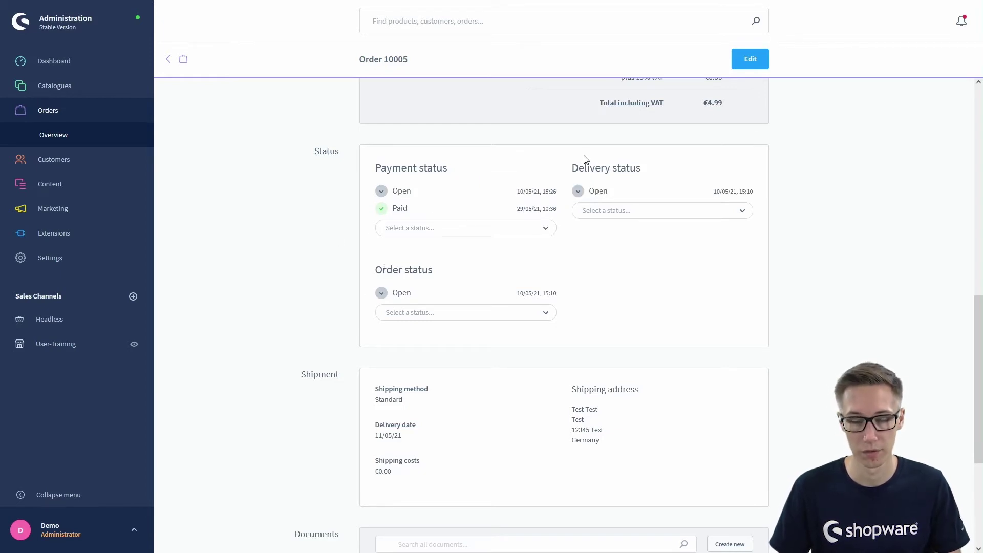
scroll(258, 220, "down", 4)
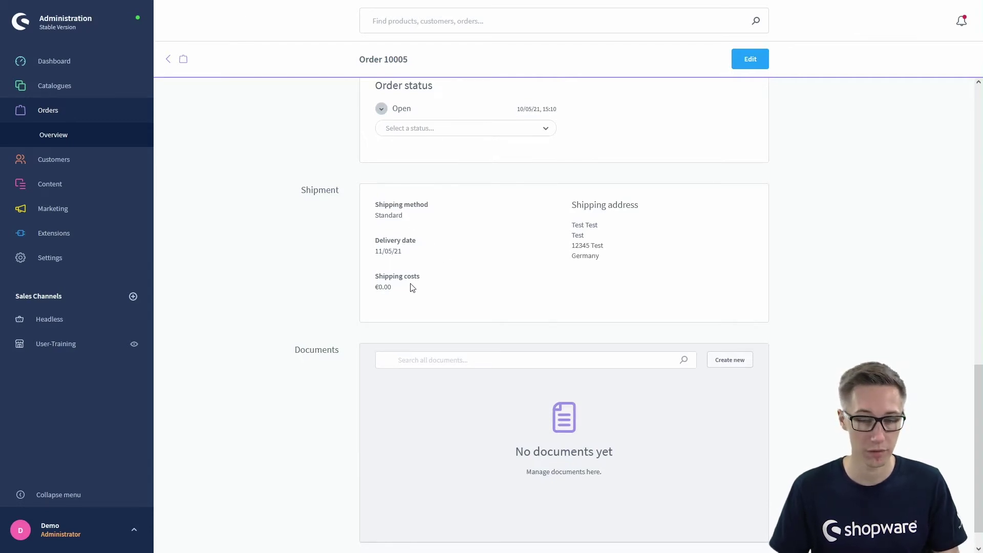
Step: Show the document types available for order 10005, such as Delivery note and Invoice
left_click_drag(613, 263, 563, 200)
left_click(563, 200)
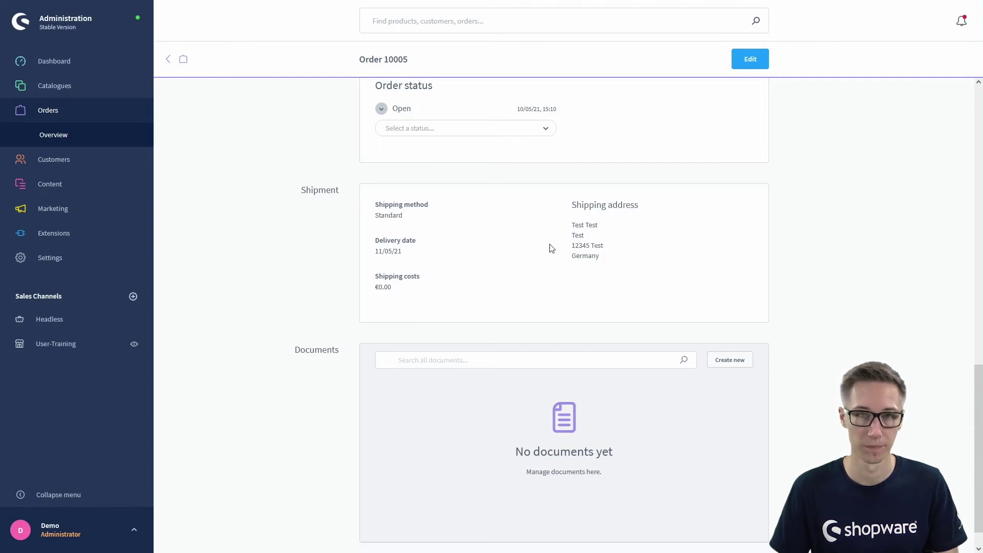
scroll(553, 248, "down", 1)
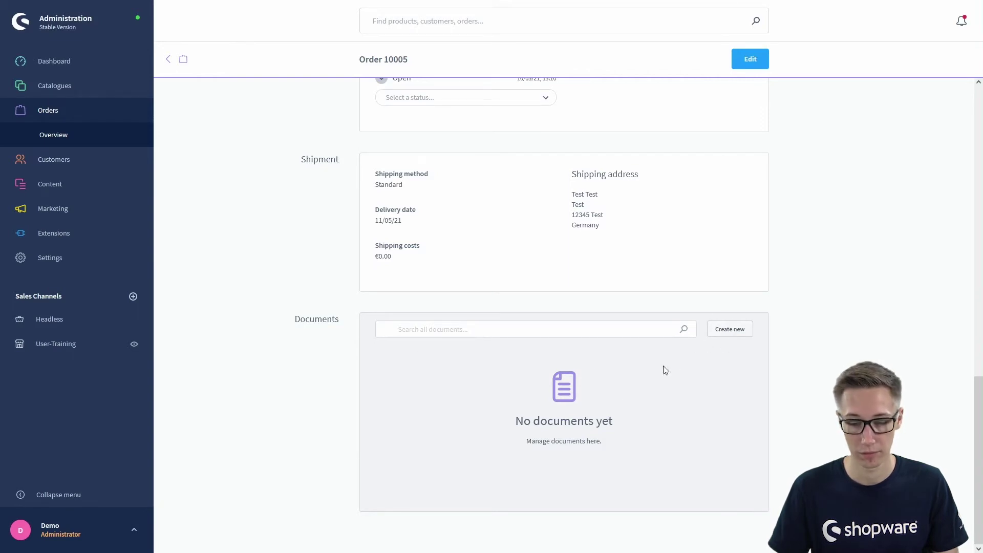
left_click_drag(520, 435, 602, 439)
left_click(604, 438)
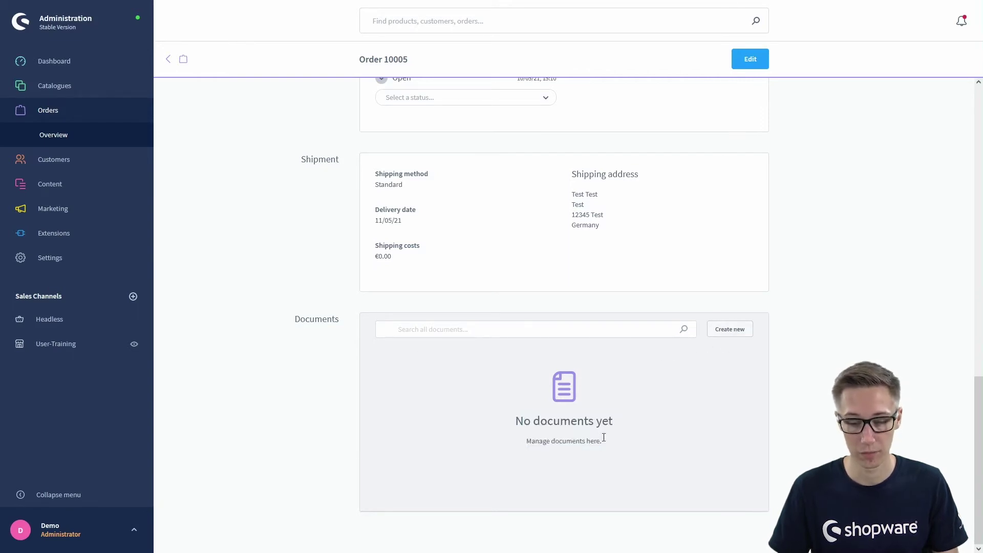
left_click(714, 334)
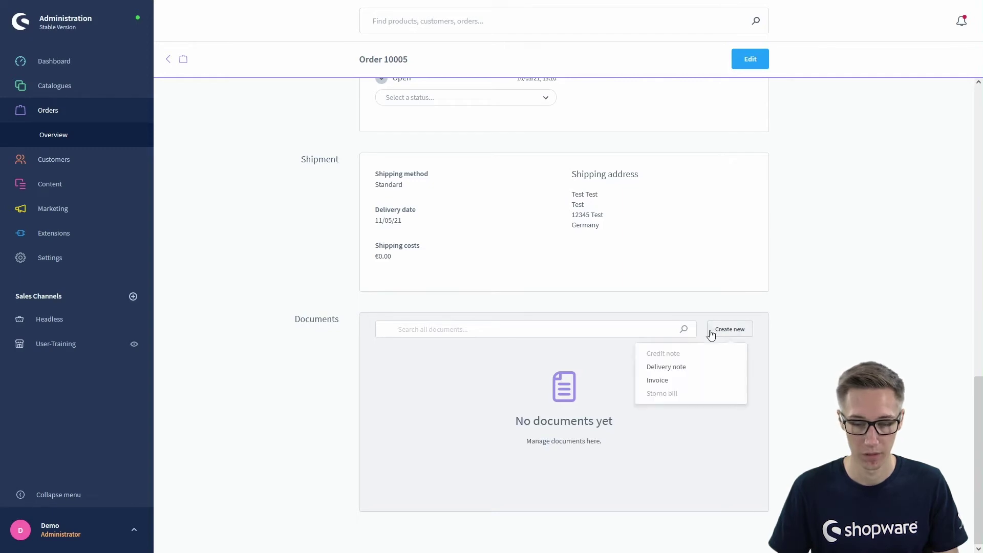
Step: Create an Invoice numbered 1001454, dated 2021-06-29, without a custom uploaded document
left_click(685, 384)
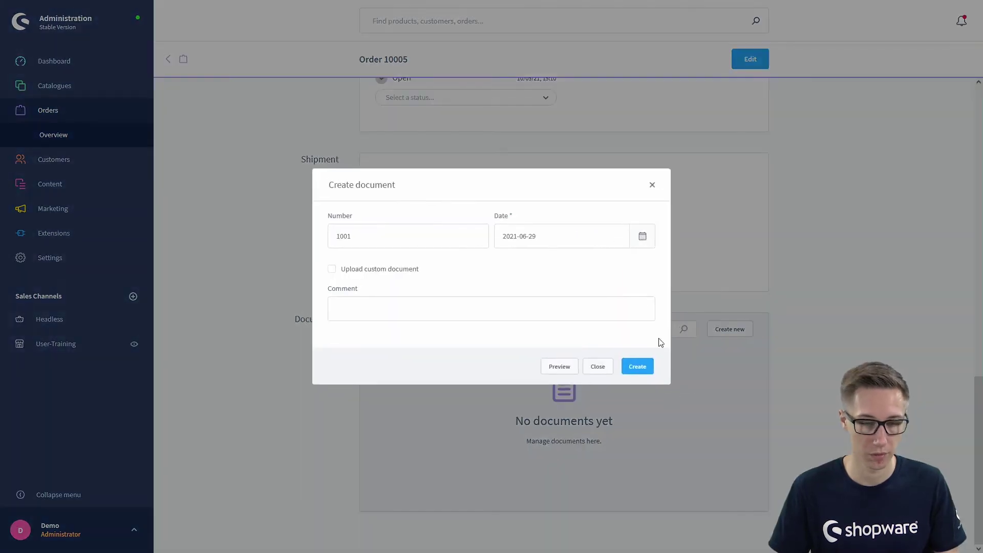
left_click(361, 238)
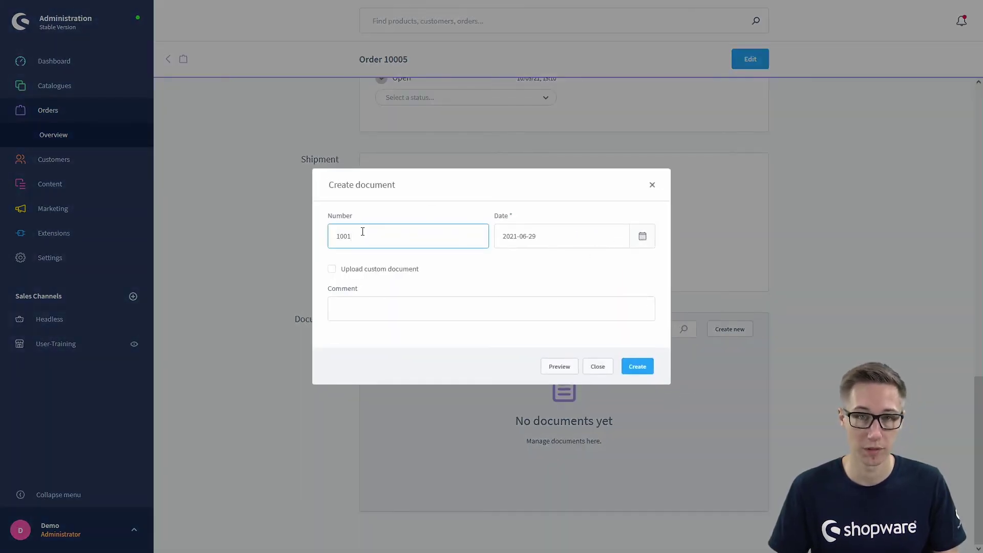
type("454")
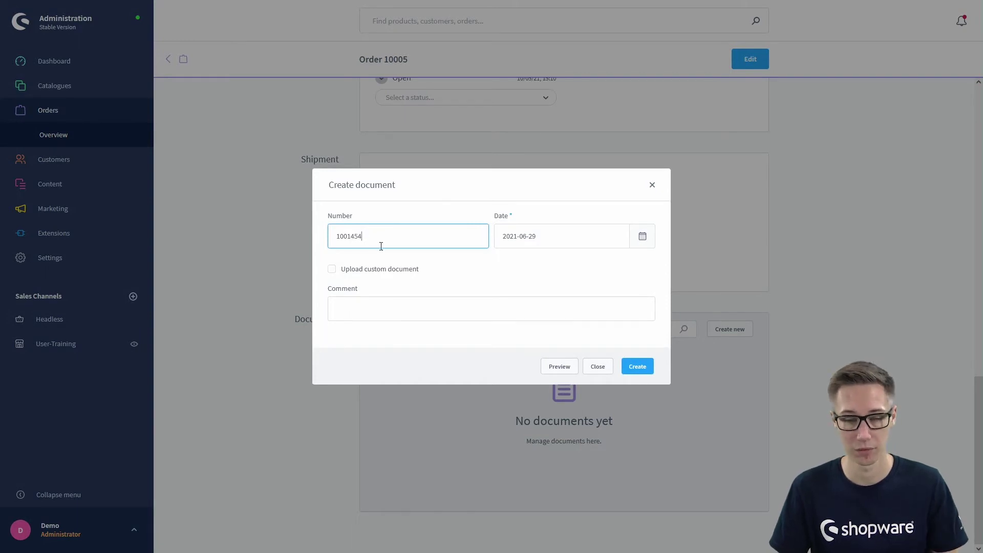
left_click(500, 237)
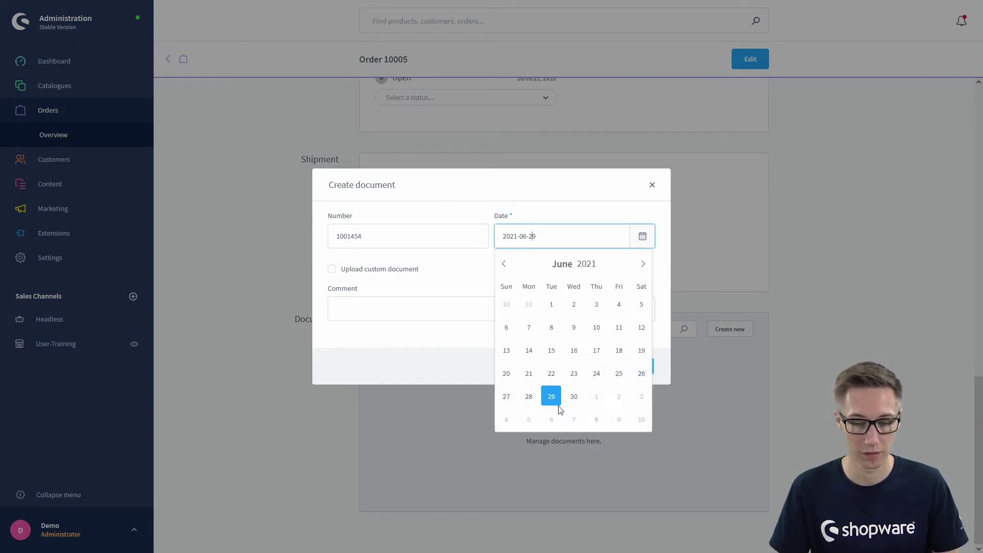
left_click(488, 197)
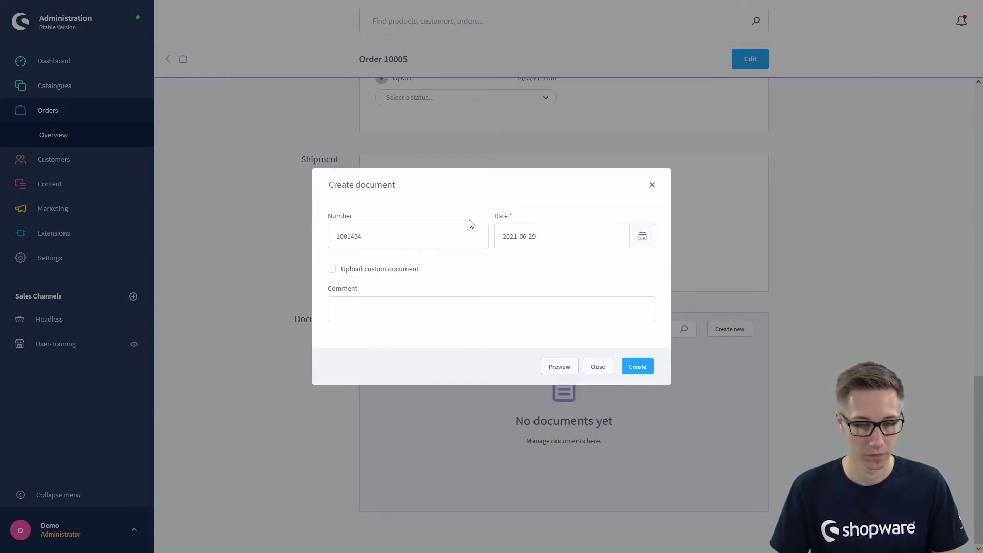
left_click(332, 270)
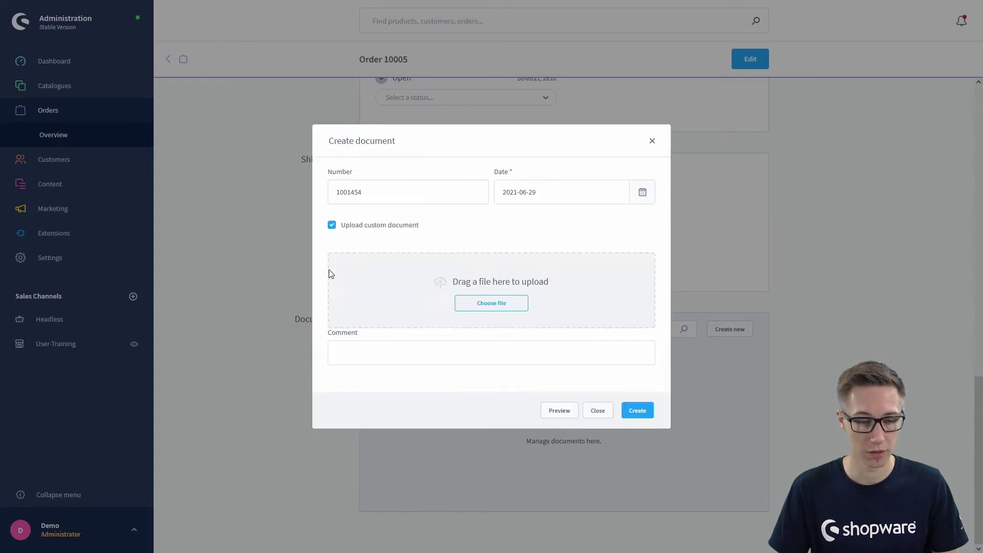
left_click(332, 226)
left_click(415, 304)
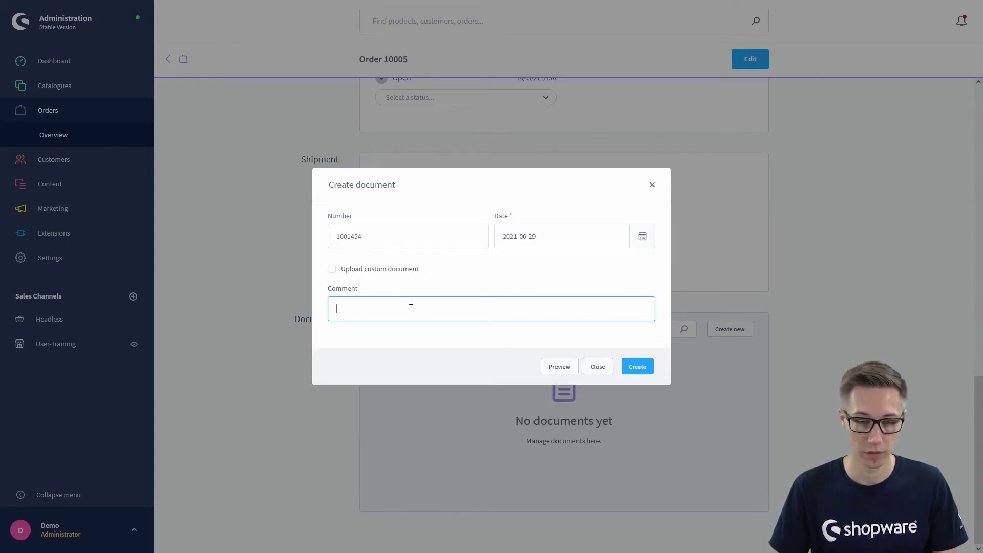
left_click(415, 332)
left_click(332, 270)
left_click(332, 226)
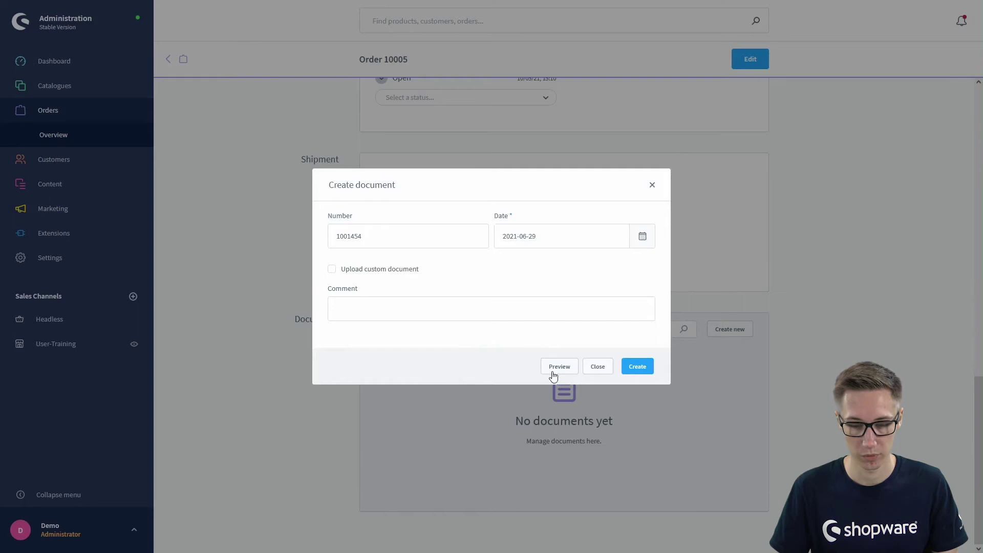
left_click(634, 372)
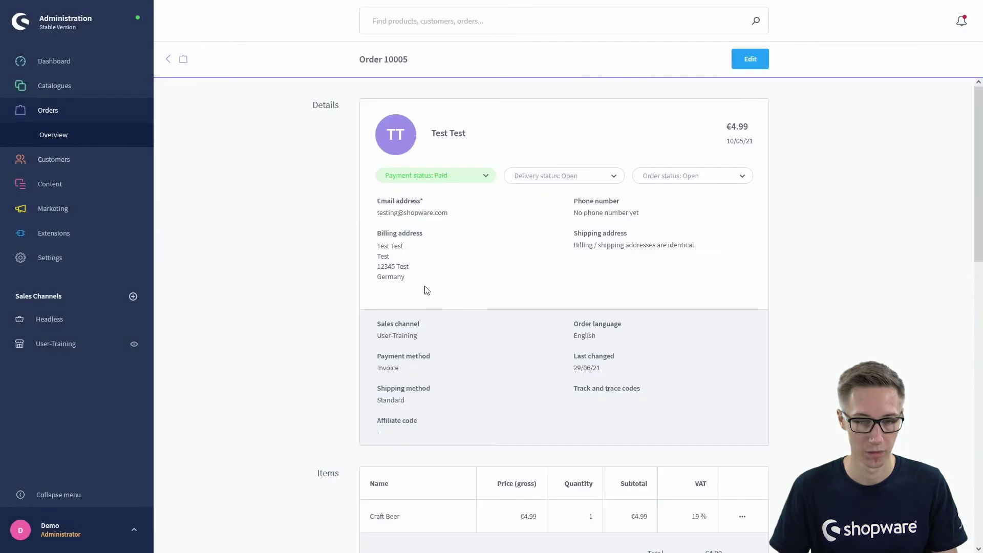
Step: Check invoice 1001454's actions in Documents, then put order 10005 into edit mode
scroll(318, 164, "down", 5)
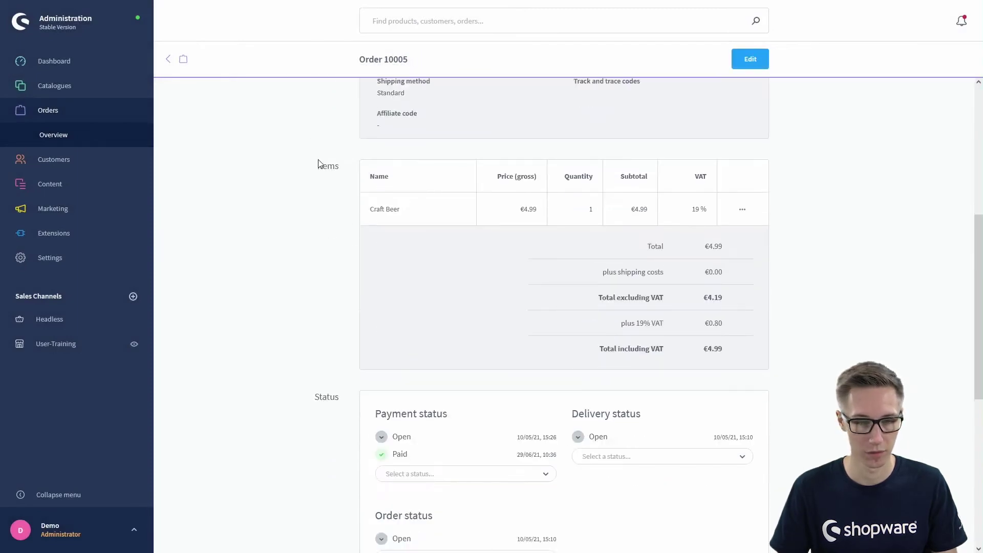
scroll(317, 164, "down", 6)
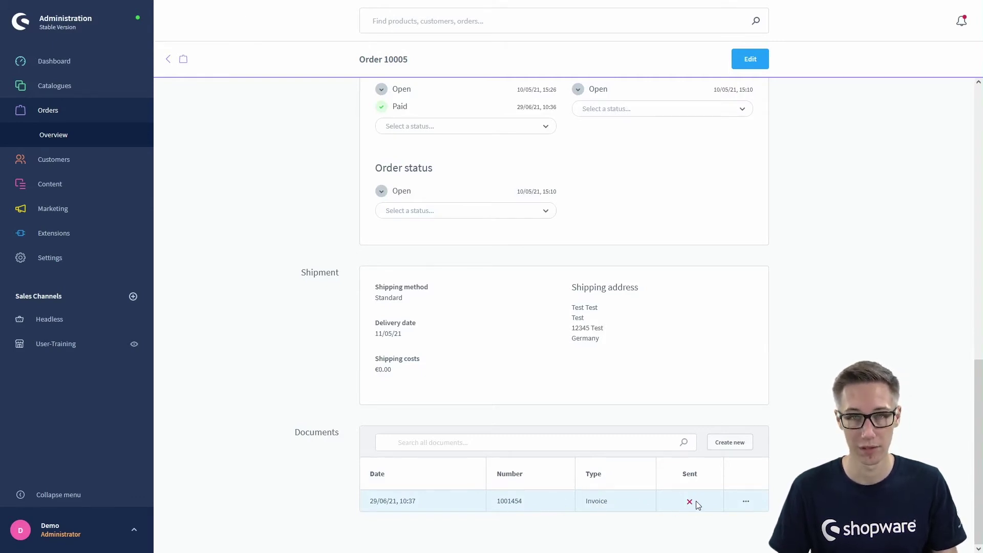
left_click(746, 503)
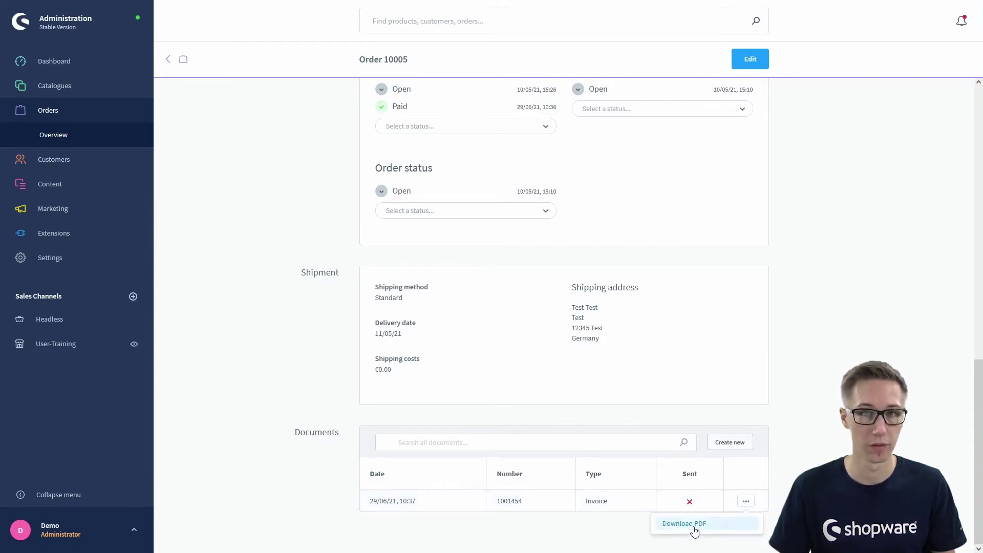
left_click(744, 505)
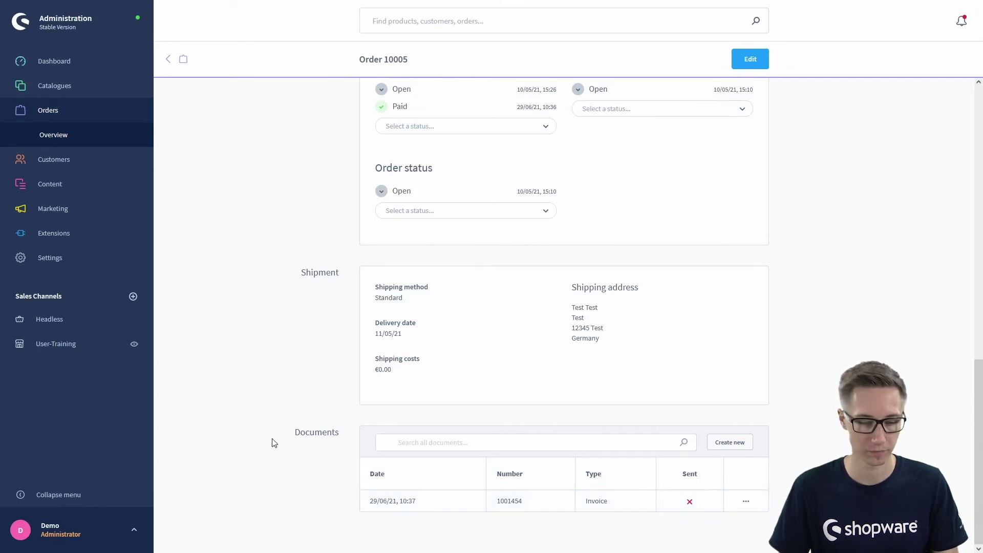
scroll(322, 297, "up", 15)
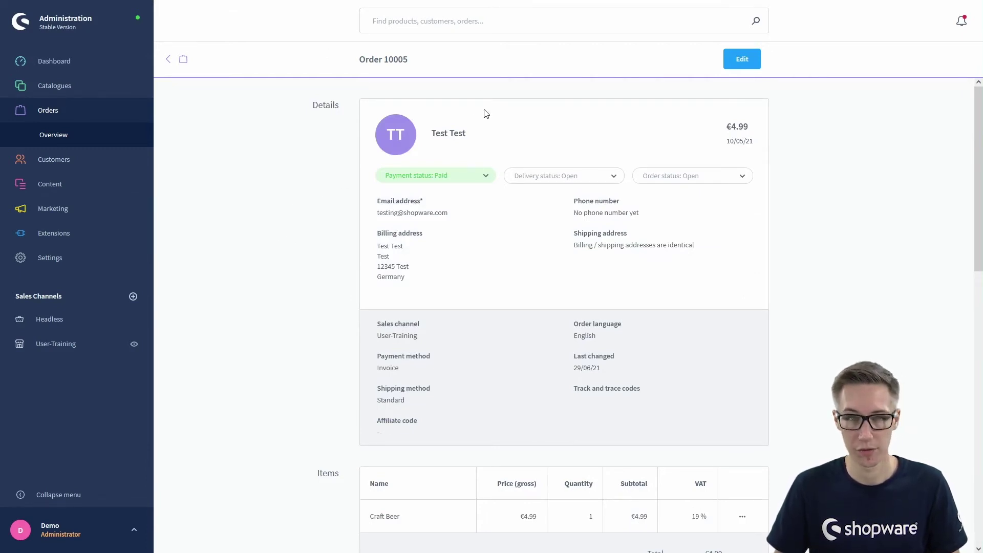
left_click(735, 65)
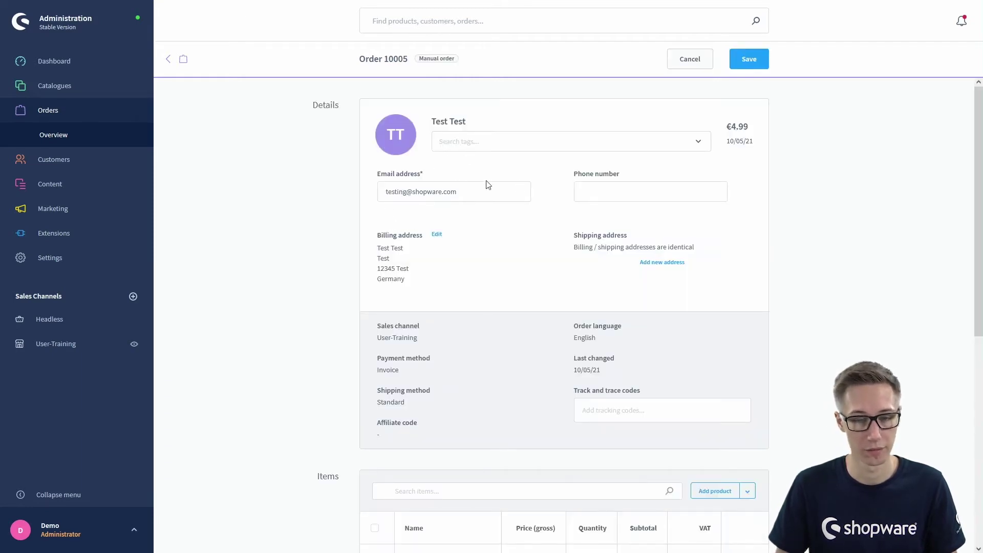
left_click(488, 141)
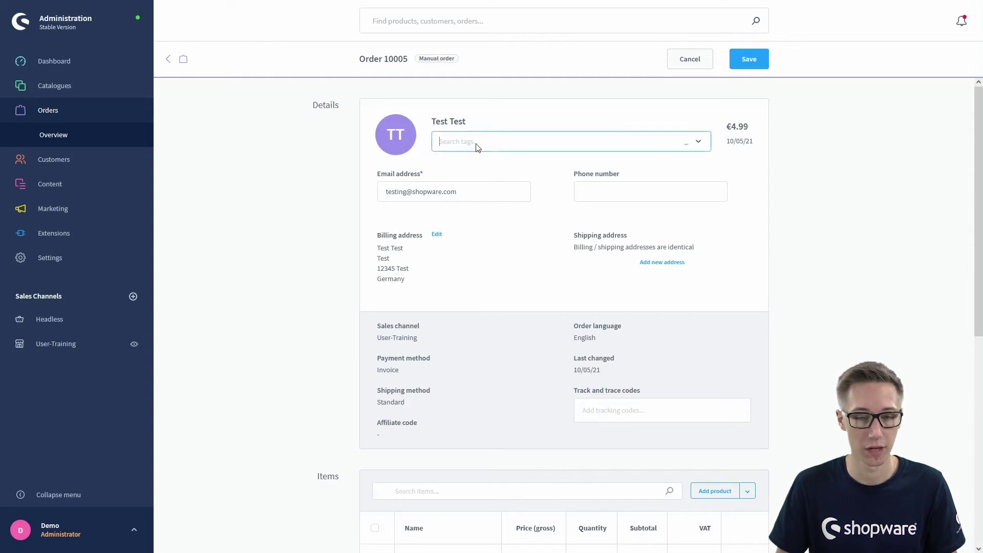
left_click(480, 99)
left_click(472, 190)
left_click(594, 192)
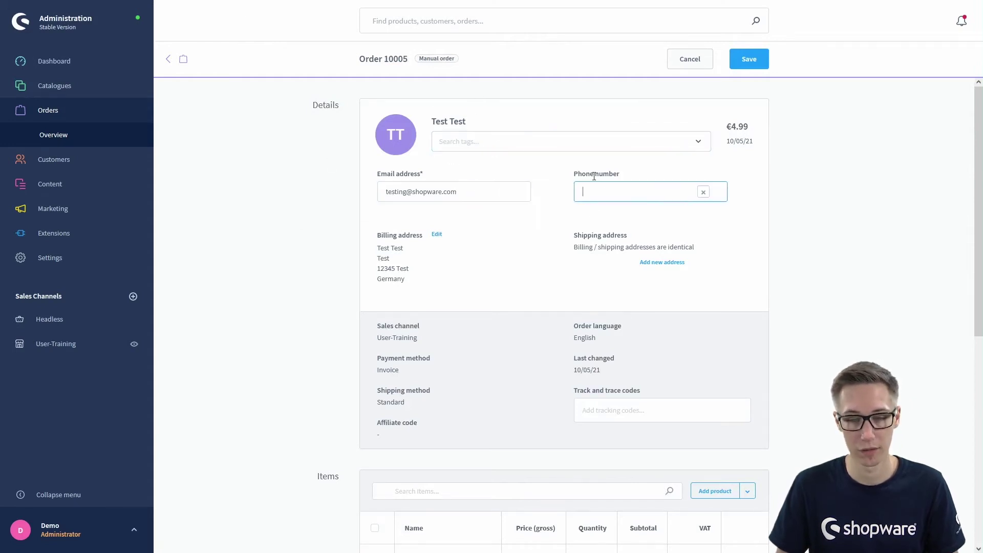
left_click(543, 234)
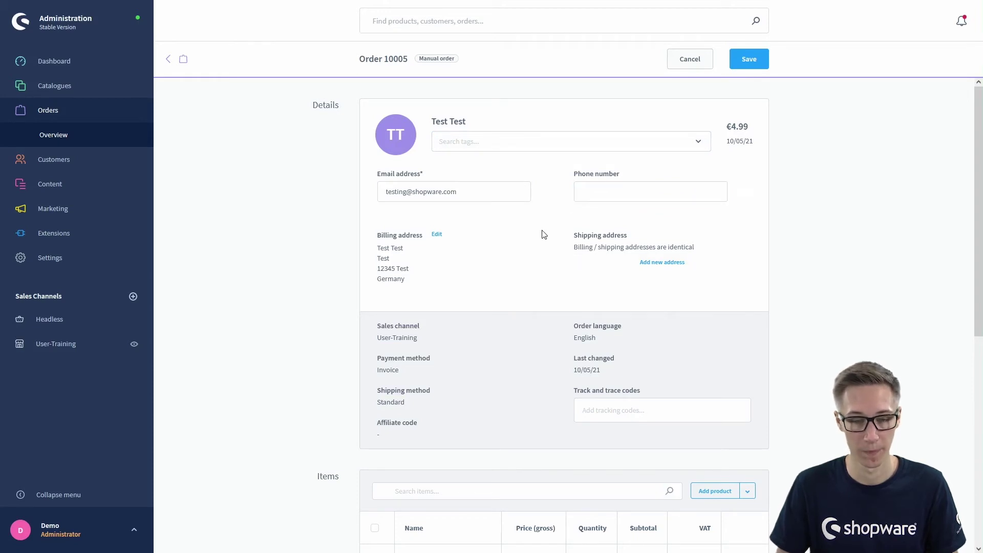
left_click(437, 234)
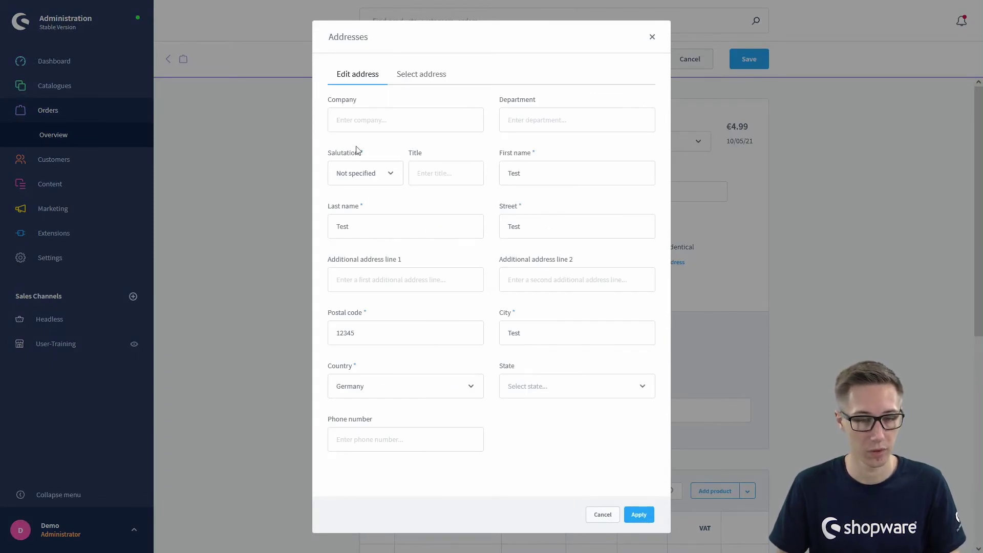
left_click(407, 82)
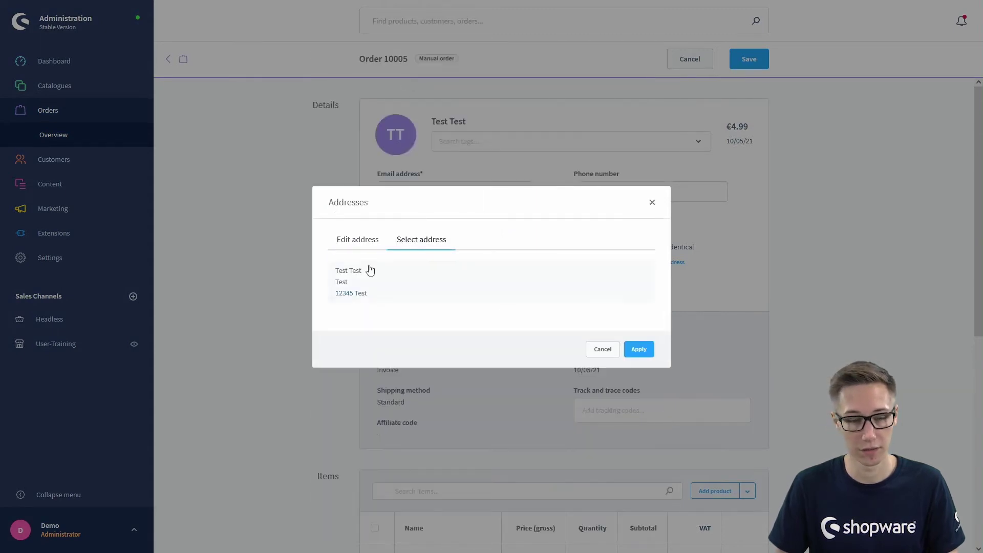
left_click(598, 350)
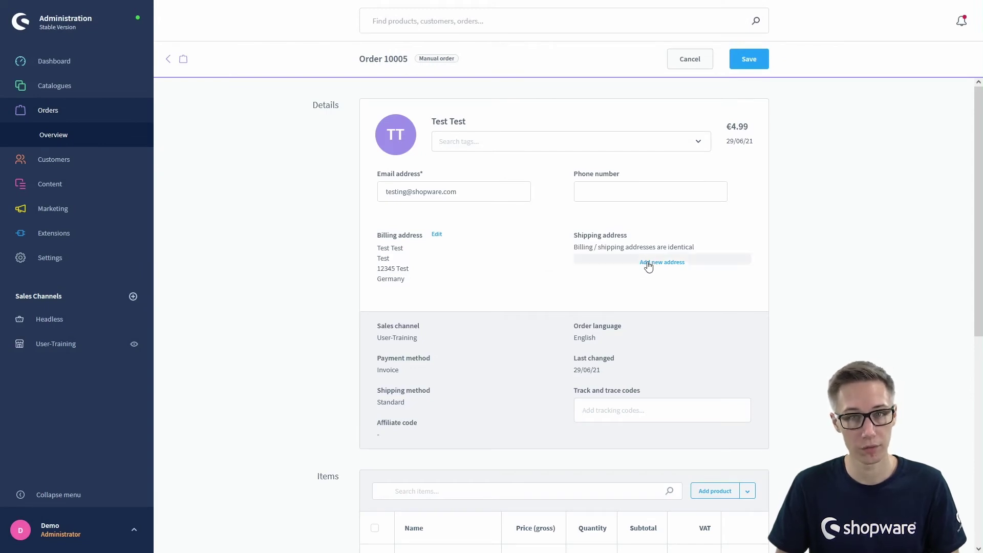
Step: Change the Craft Beer line to quantity 2 at a price of 7, giving €14.00 total
scroll(301, 279, "down", 2)
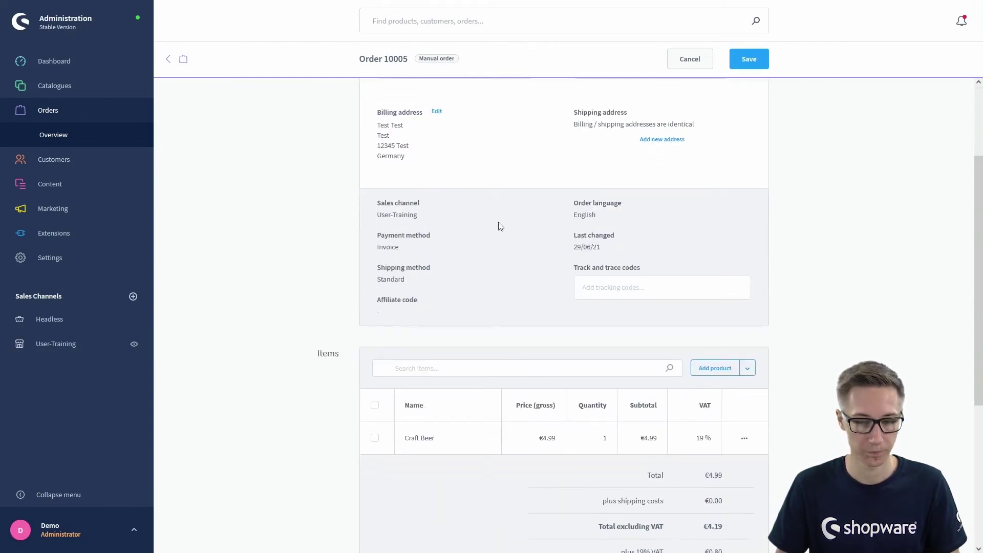
scroll(592, 241, "down", 1)
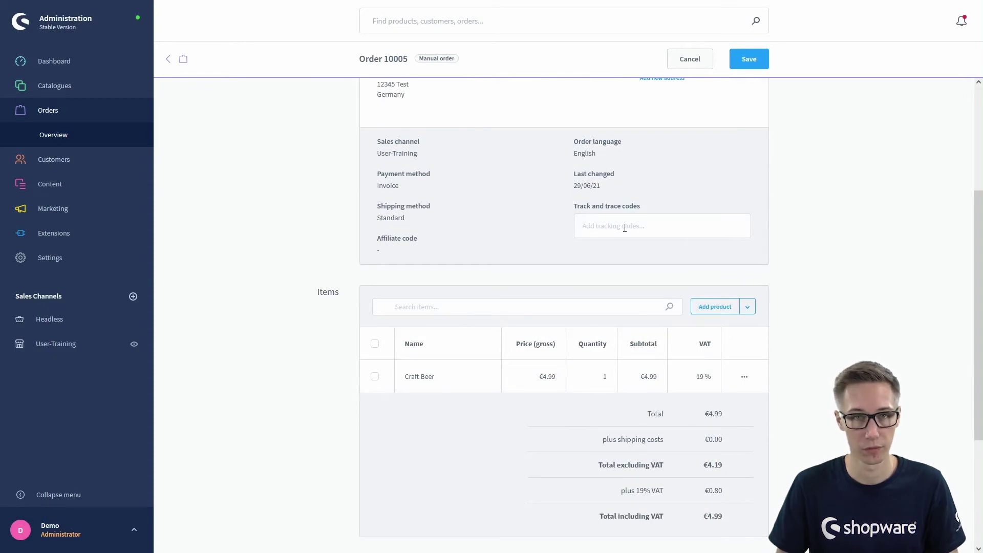
scroll(622, 228, "down", 1)
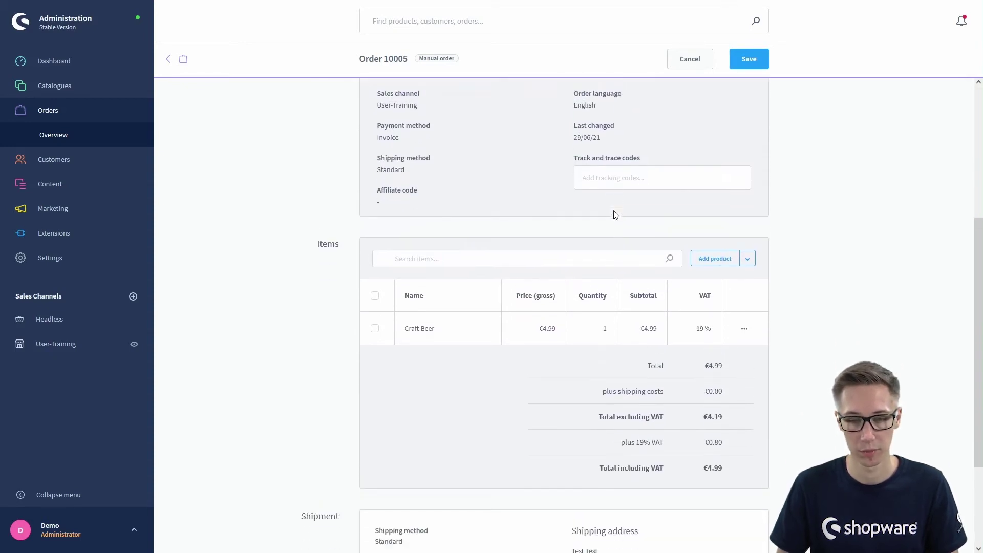
scroll(614, 214, "down", 1)
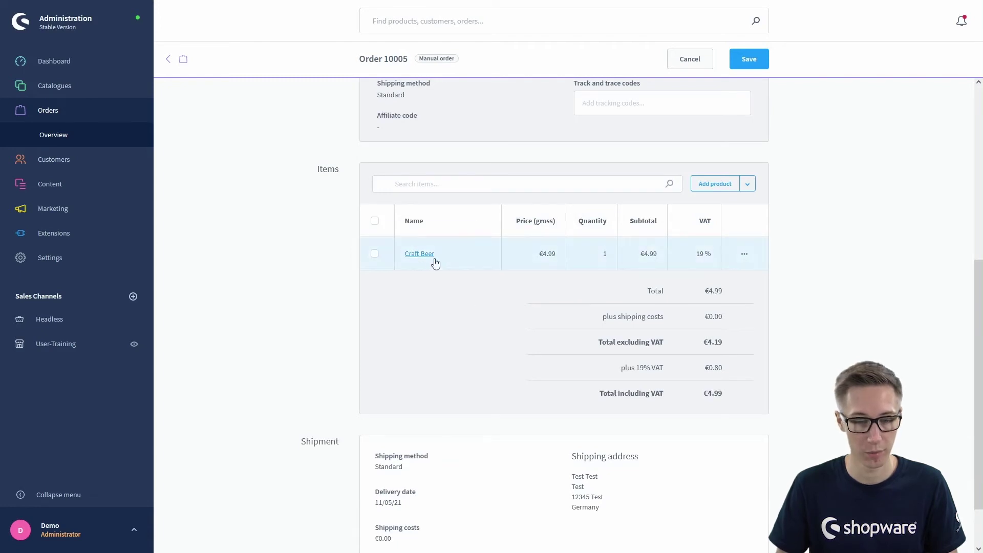
double_click(592, 253)
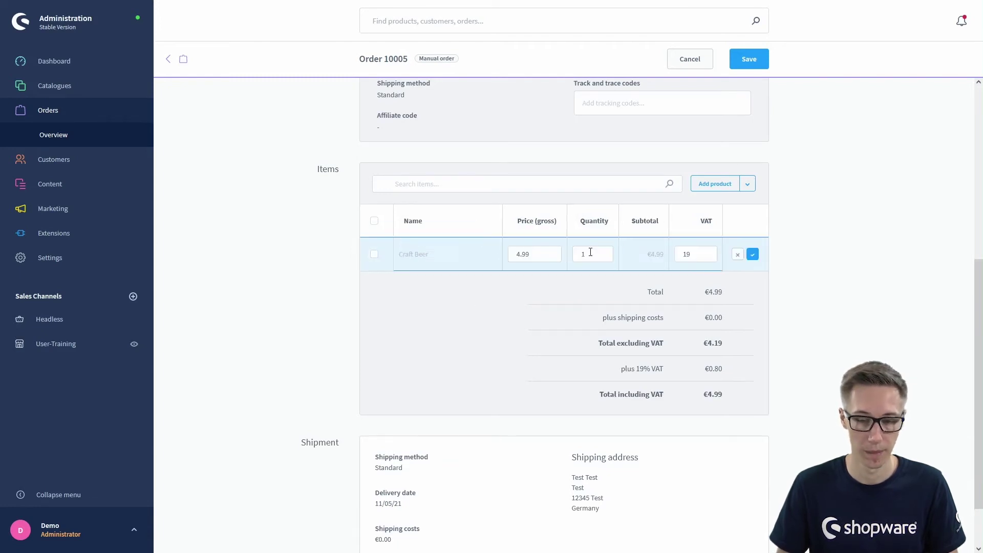
left_click(596, 254)
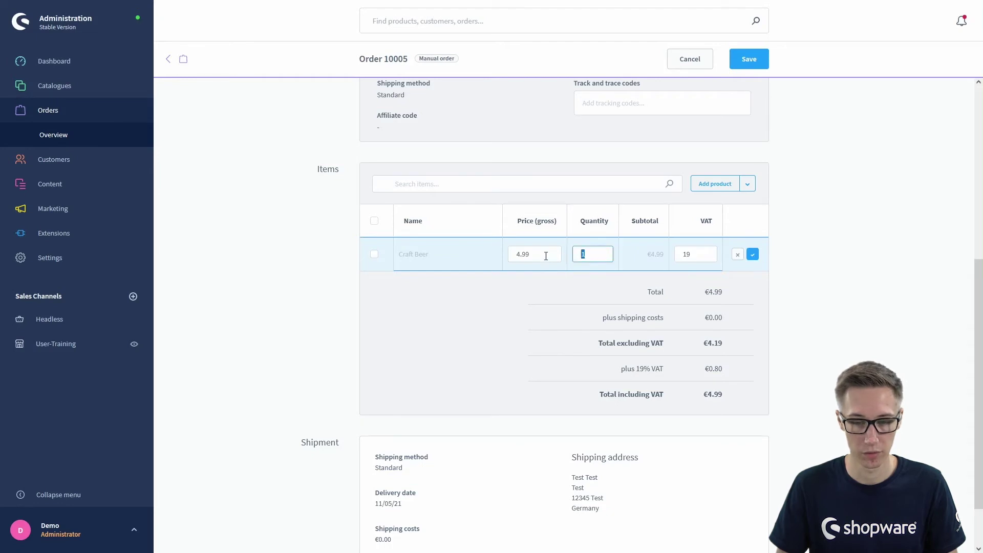
left_click(522, 254)
left_click(586, 253)
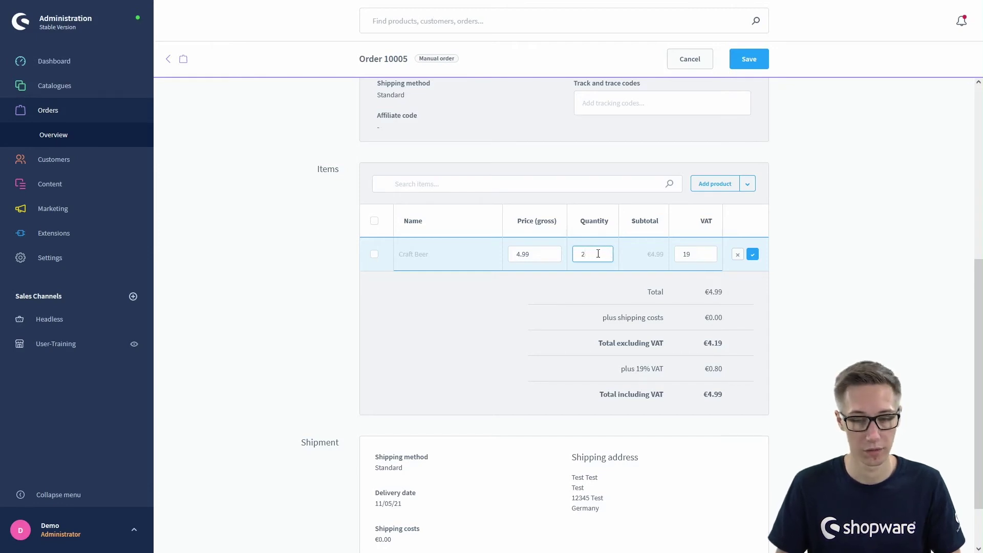
left_click_drag(541, 258, 516, 257)
type("7")
left_click(591, 256)
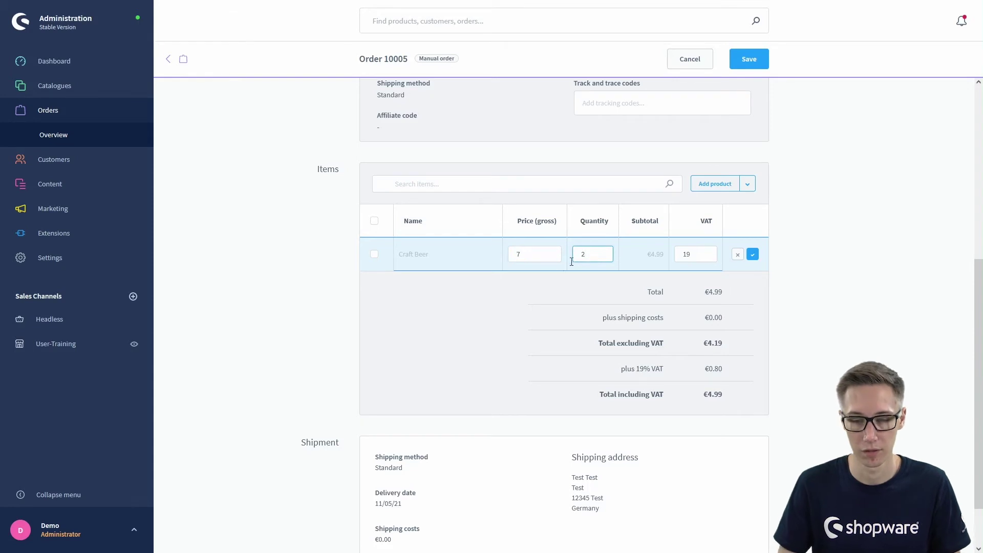
left_click(553, 252)
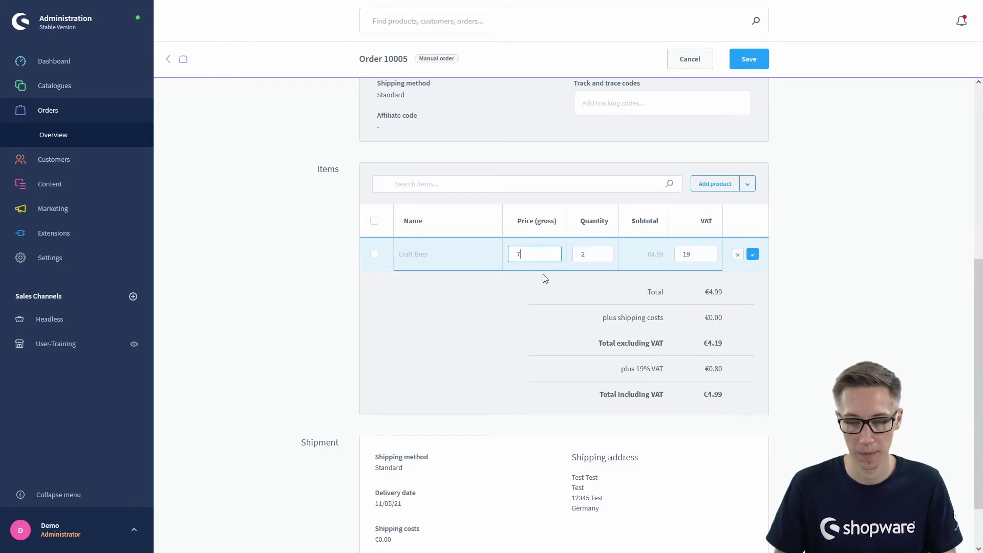
left_click(752, 255)
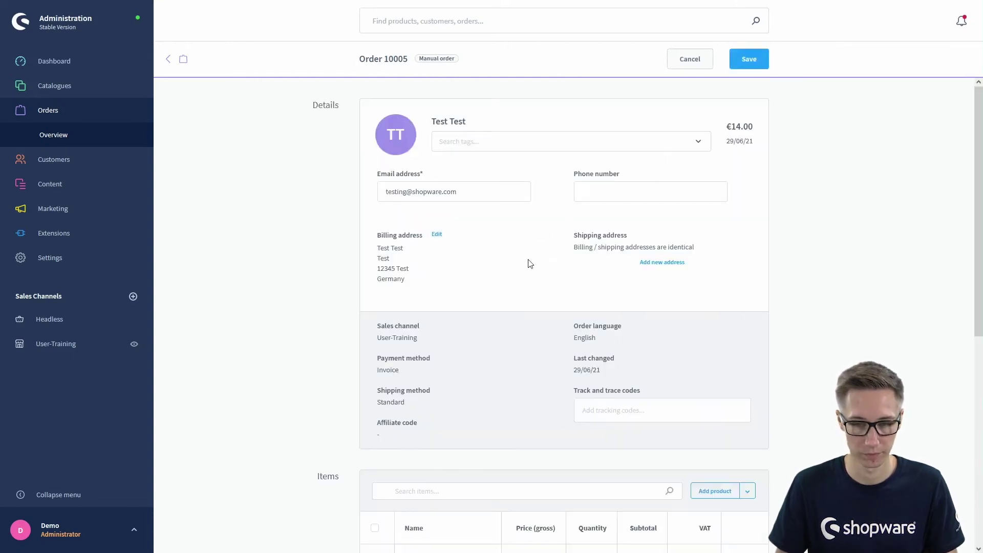
scroll(526, 261, "down", 3)
scroll(523, 257, "down", 3)
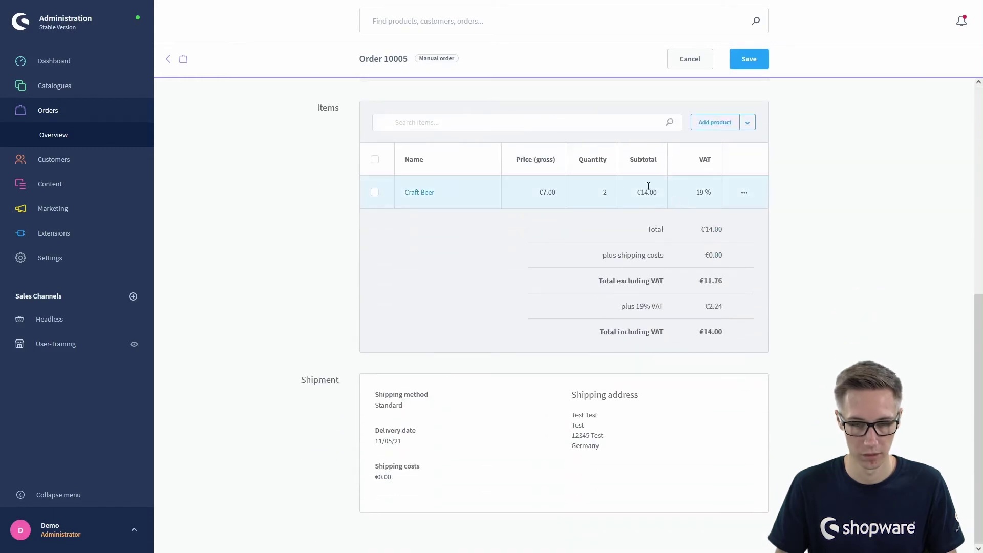
left_click(747, 123)
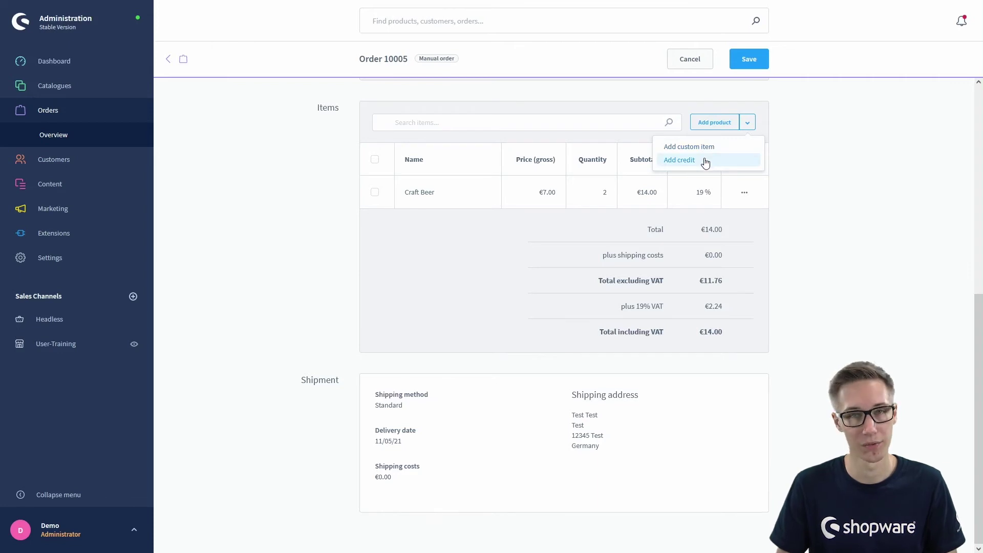
left_click(745, 124)
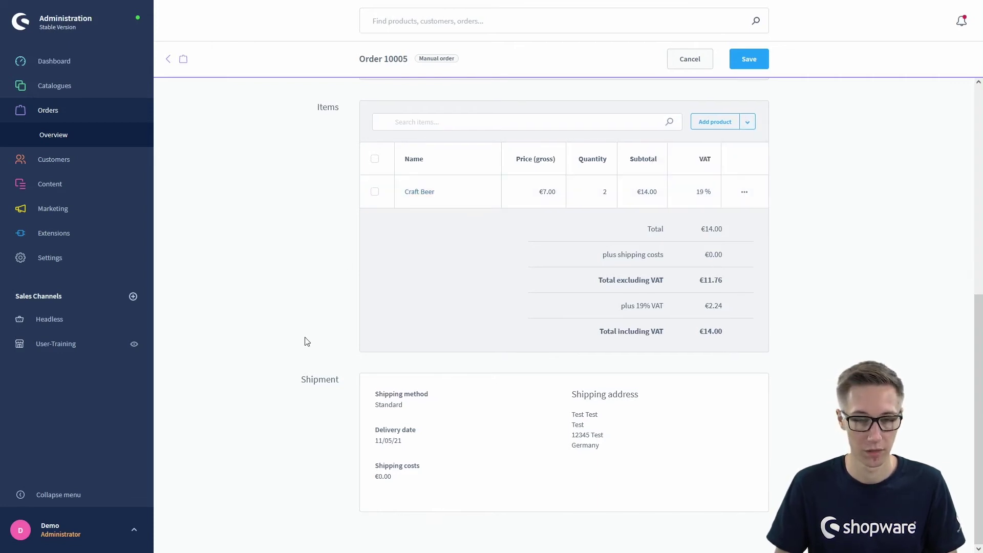
scroll(325, 299, "up", 7)
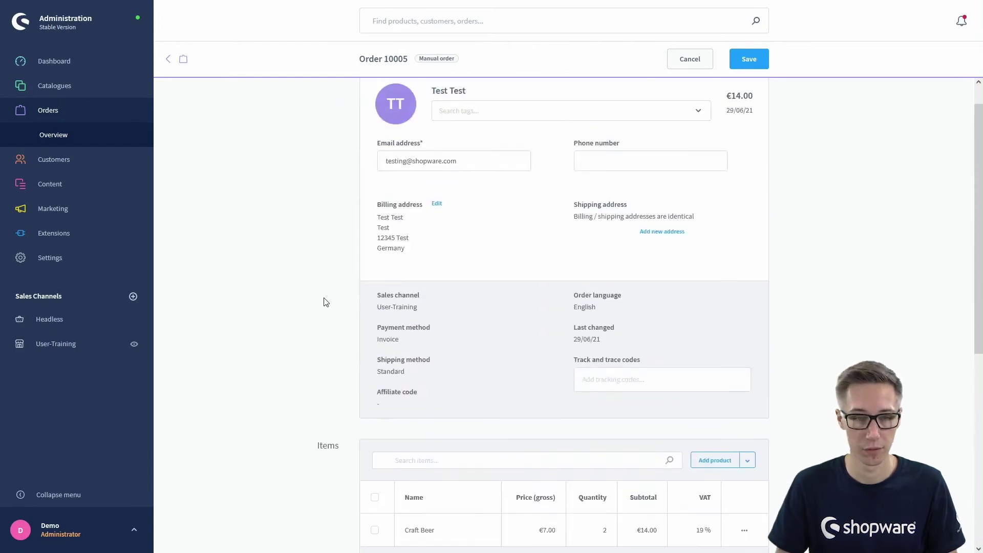
Step: Save order 10005's edits and look over the saved order
left_click(737, 61)
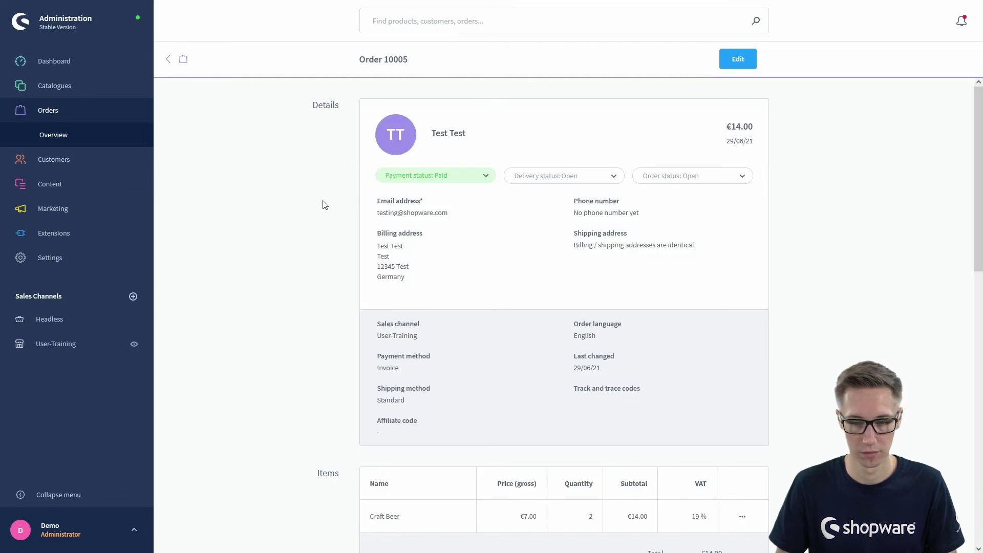
scroll(347, 210, "down", 5)
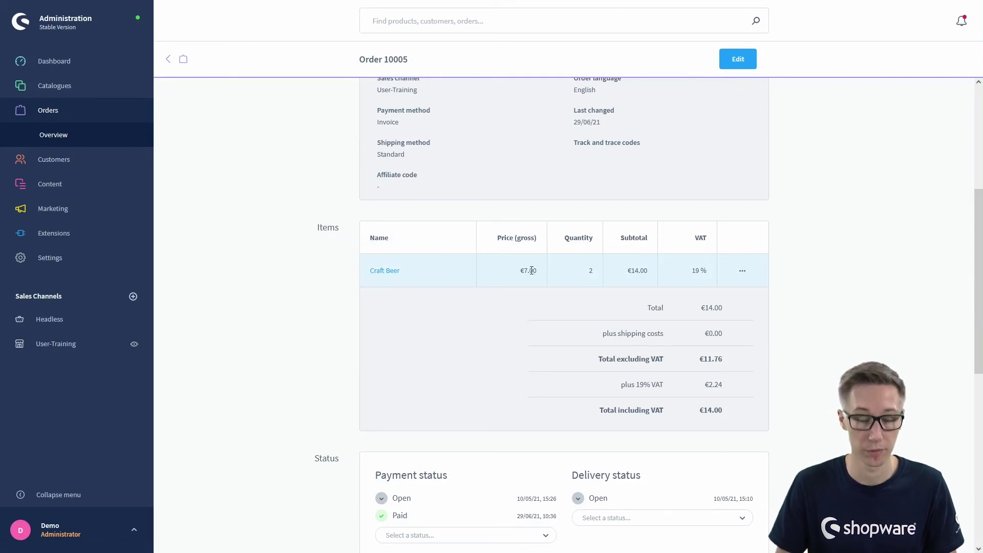
scroll(517, 266, "up", 5)
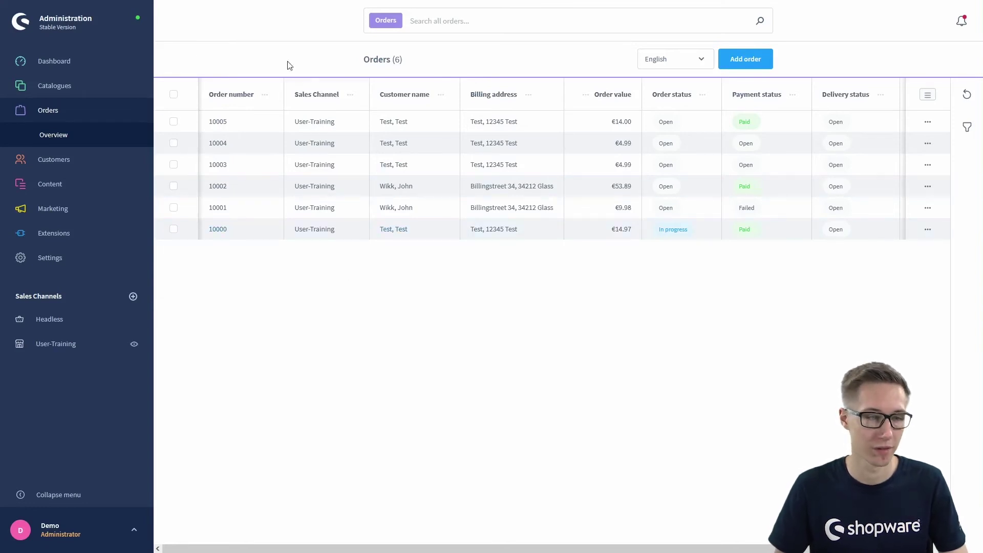
Step: Expand Customers in the sidebar and open the Overview list of two customers
mouse_move(62, 160)
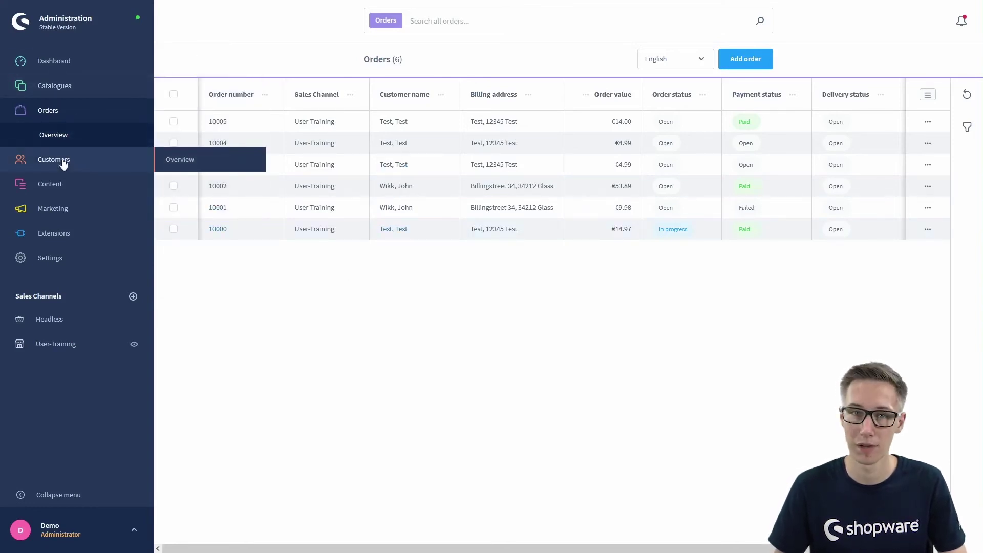
left_click(63, 162)
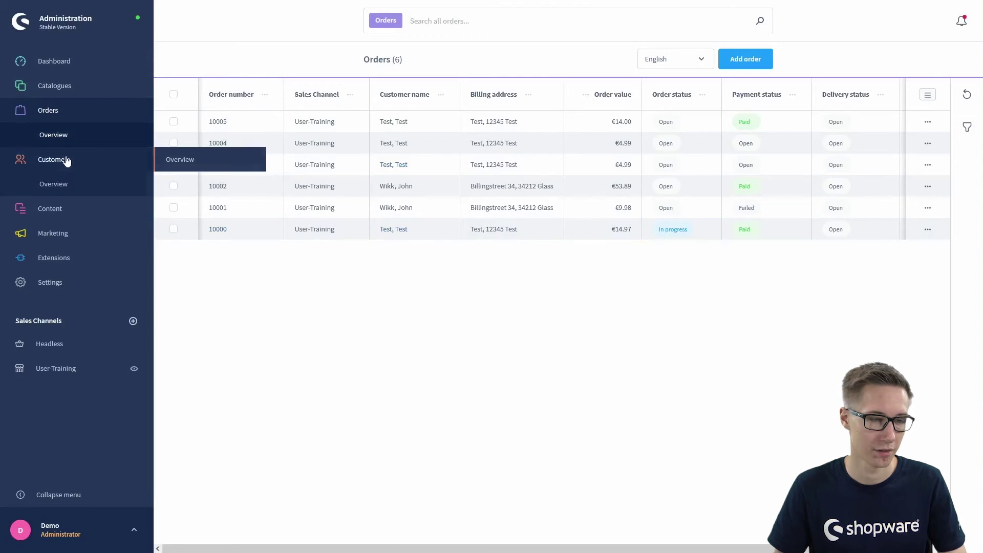
left_click(42, 185)
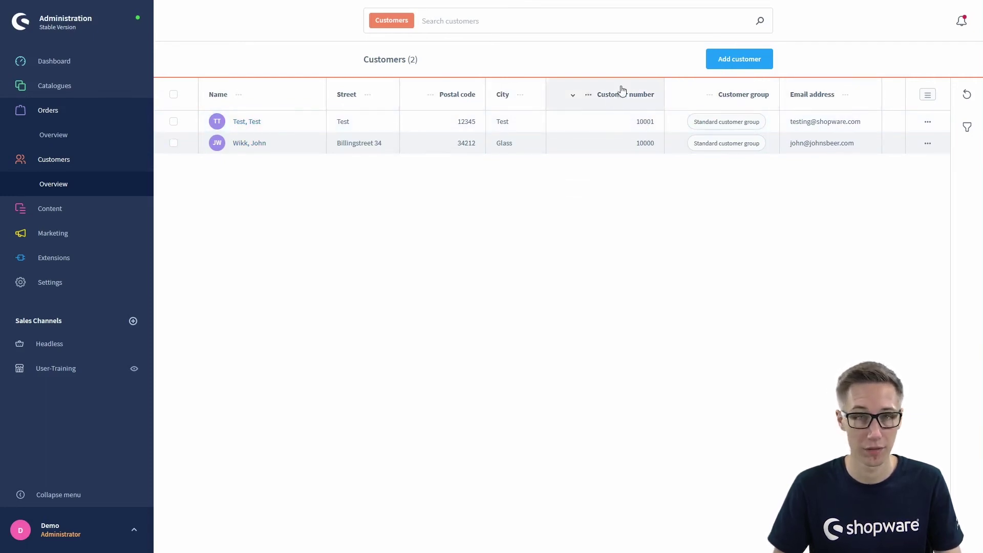
Step: Look through the customer list's column settings and filter panel, leaving both unchanged
left_click(925, 97)
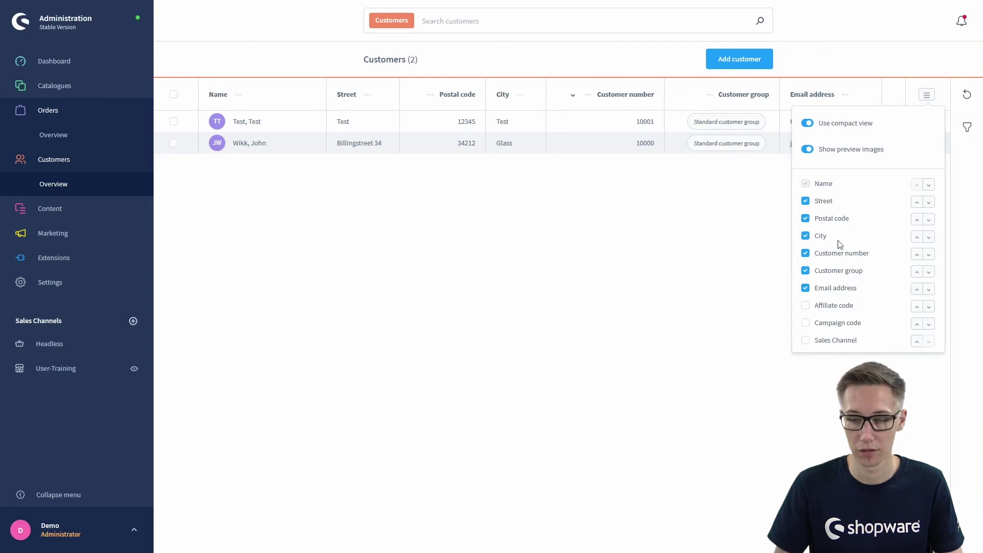
left_click(926, 94)
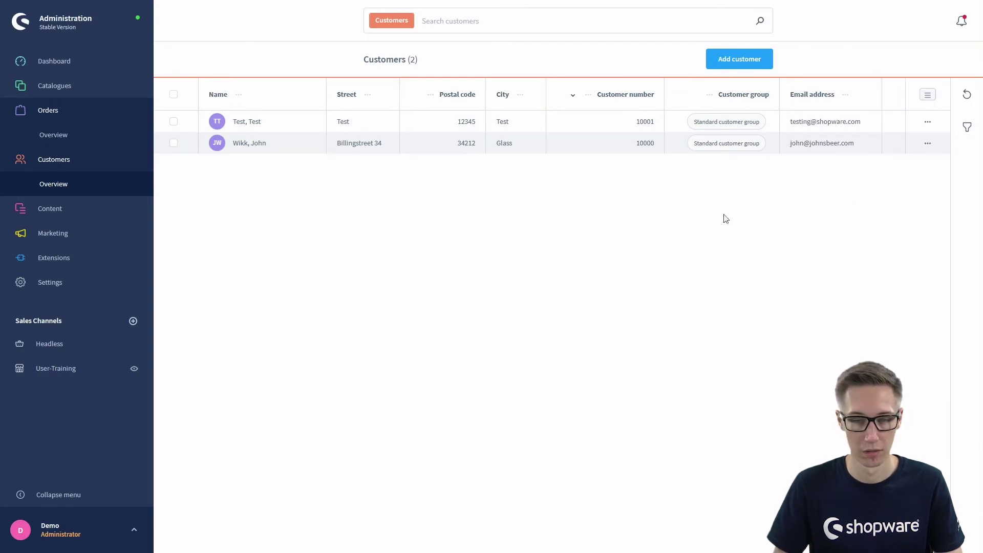
left_click(965, 128)
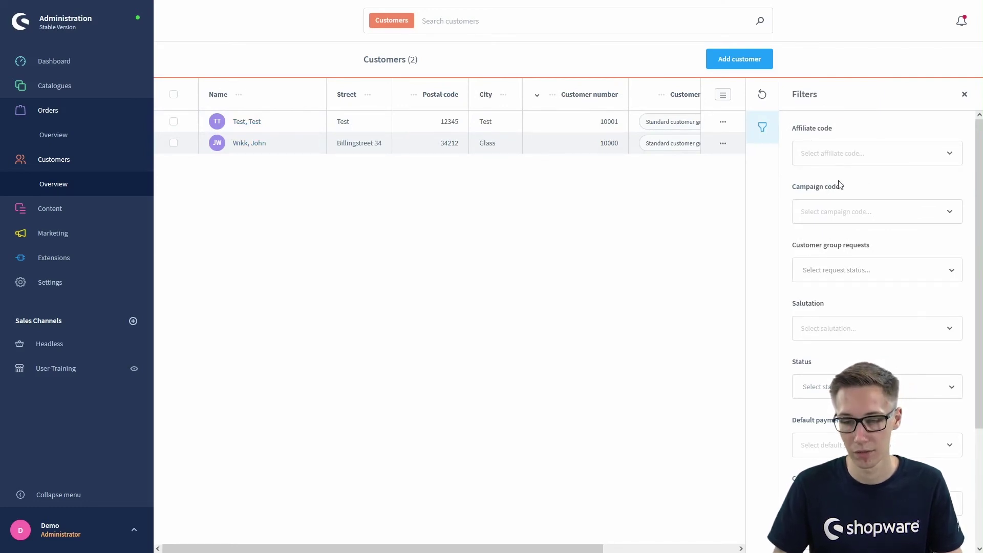
scroll(834, 196, "down", 3)
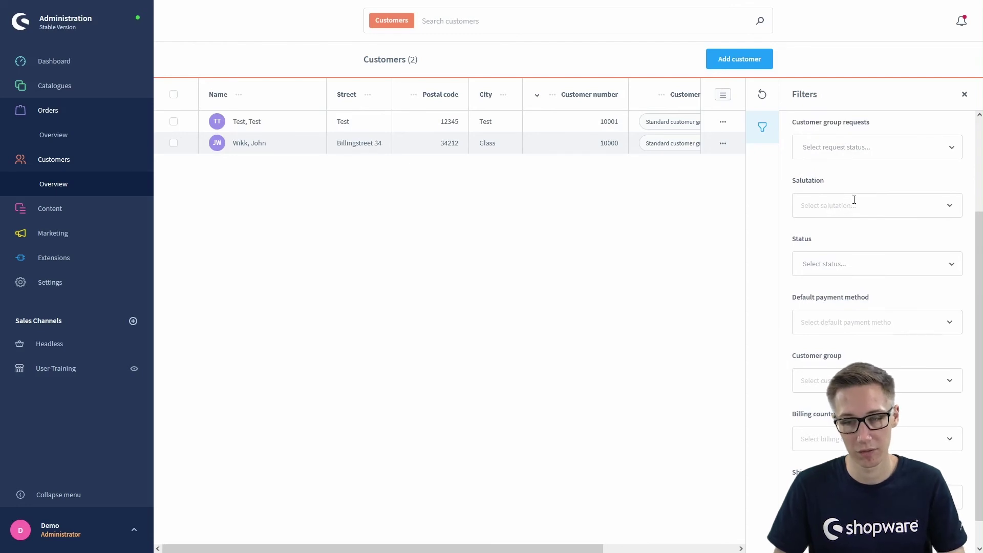
scroll(844, 225, "down", 1)
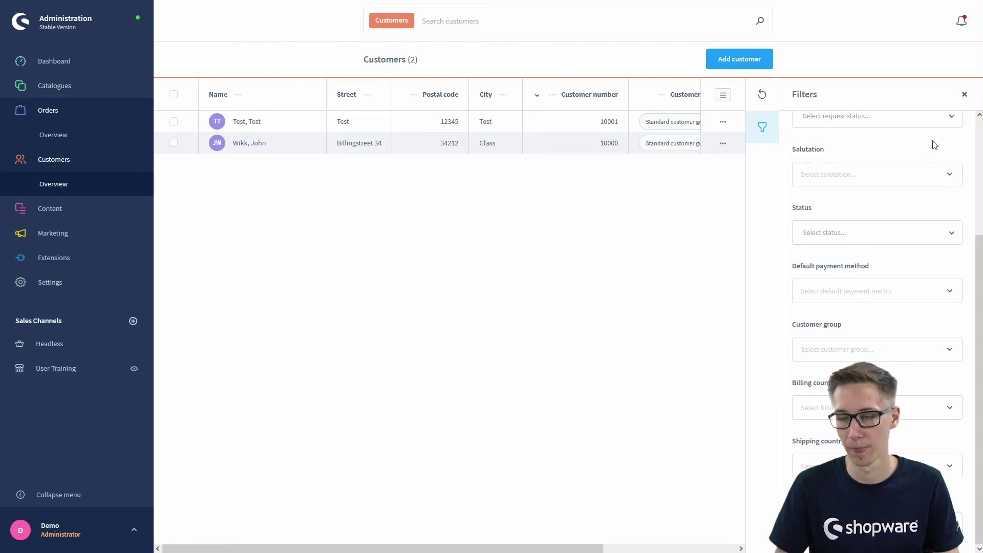
left_click(964, 94)
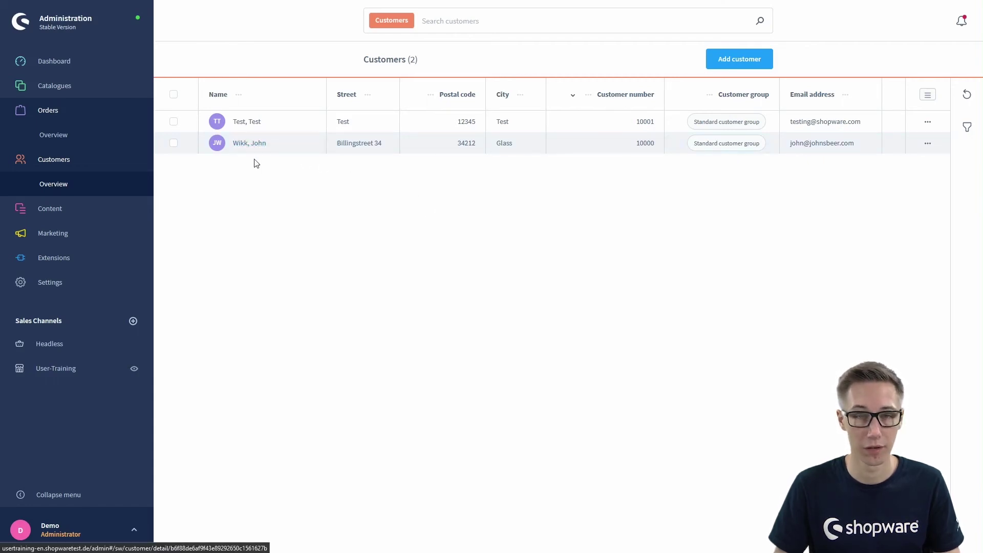
Step: Open the second customer's details from the row's View action and show their Addresses tab
left_click(926, 146)
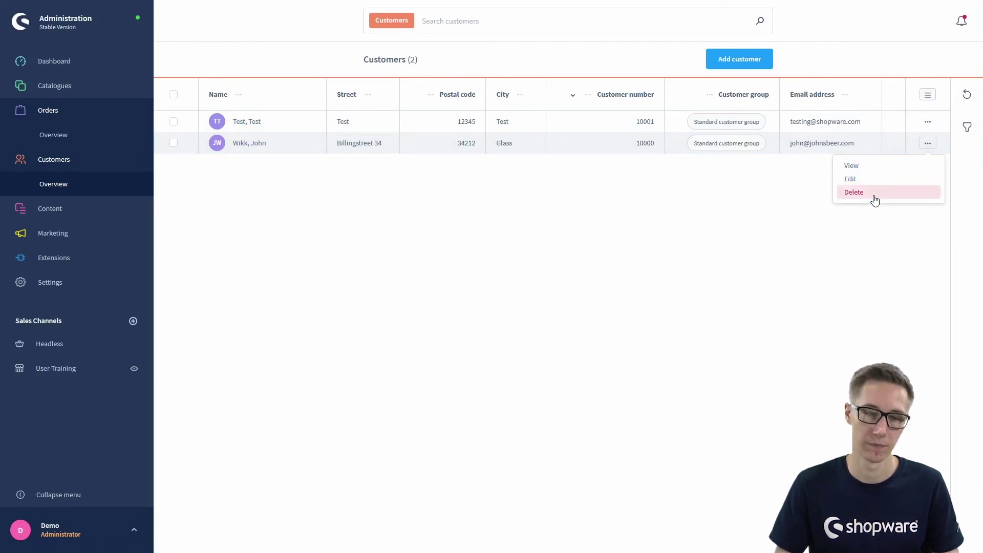
left_click(878, 171)
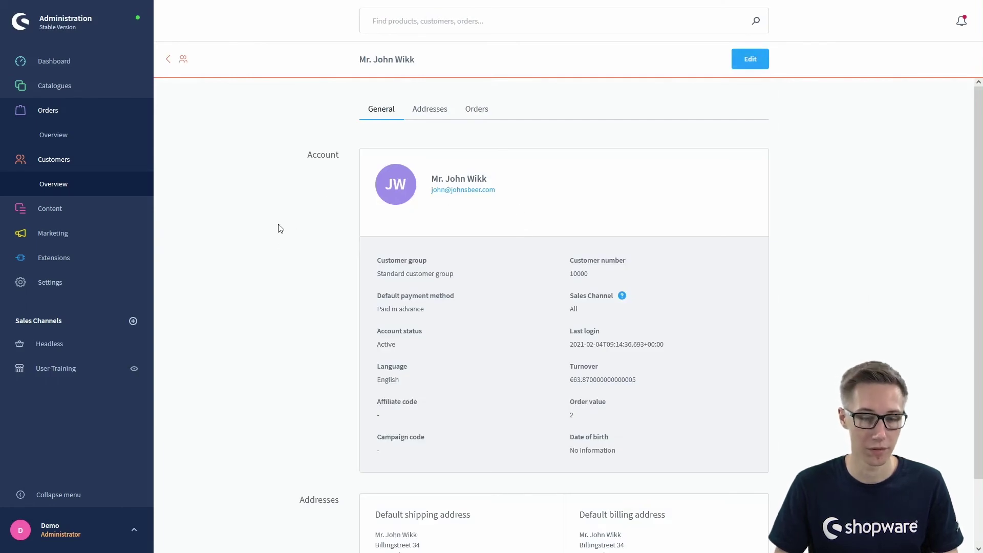
scroll(329, 235, "down", 1)
scroll(329, 235, "up", 1)
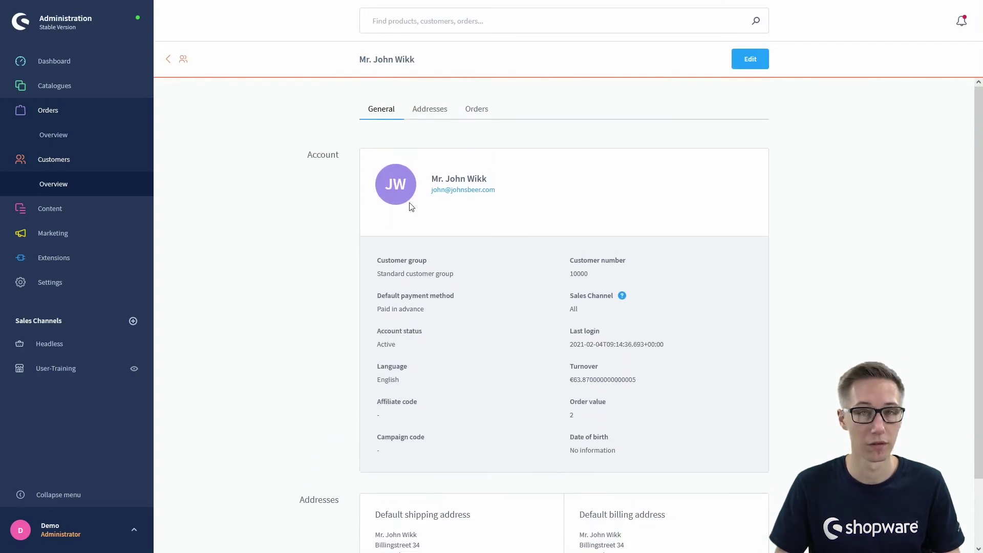
scroll(433, 252, "down", 1)
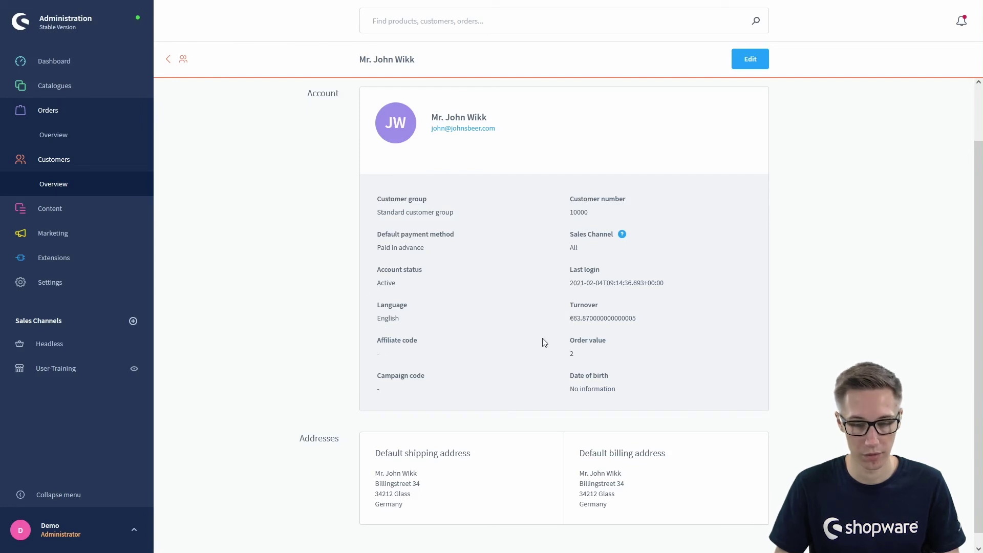
scroll(549, 344, "down", 1)
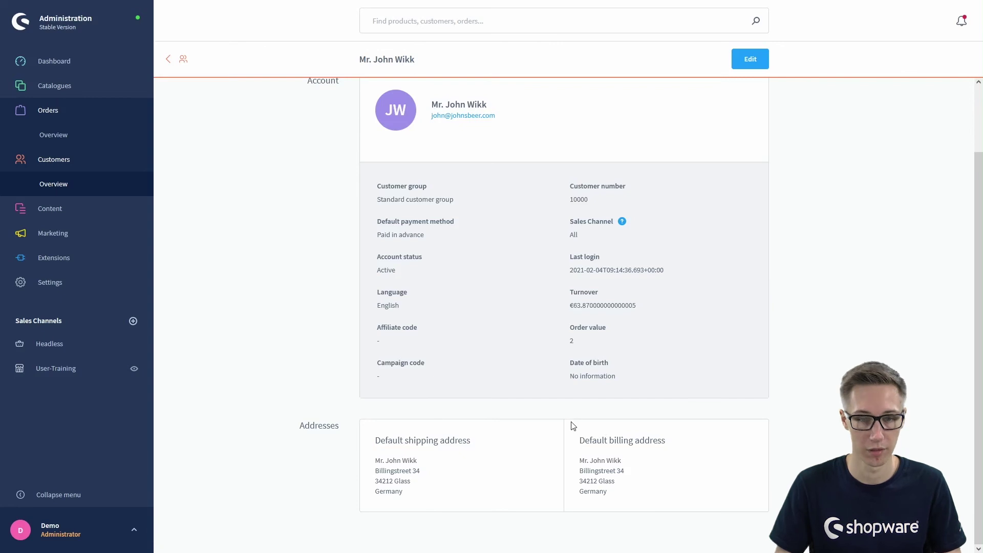
scroll(417, 264, "up", 3)
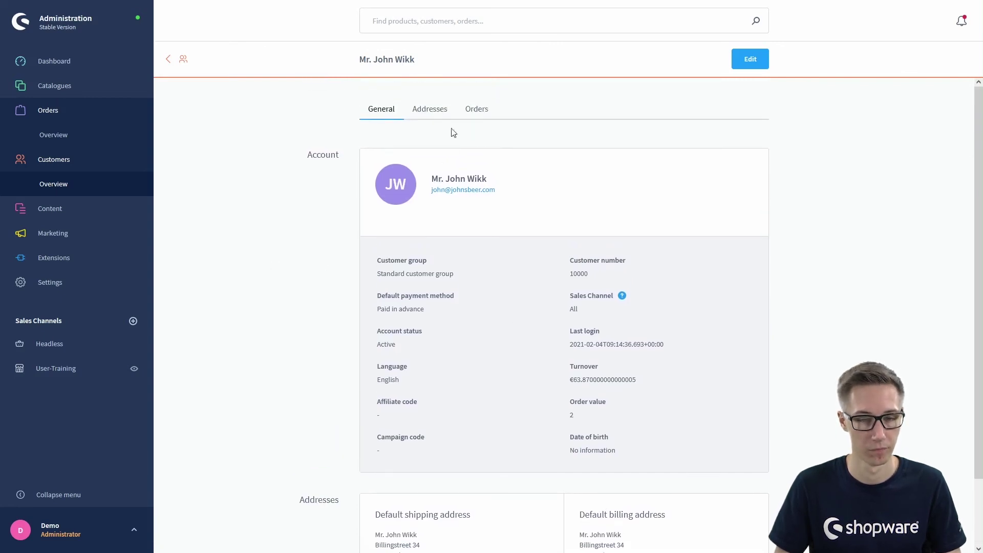
left_click(424, 116)
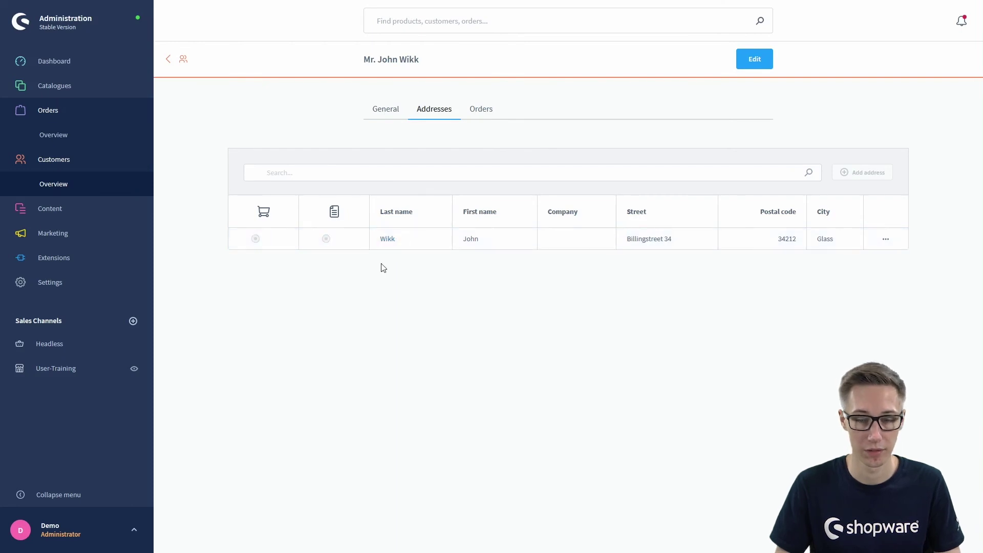
Step: Check the address and order 10001 action menus unchanged, then put the General details into edit mode
left_click(885, 239)
left_click(788, 295)
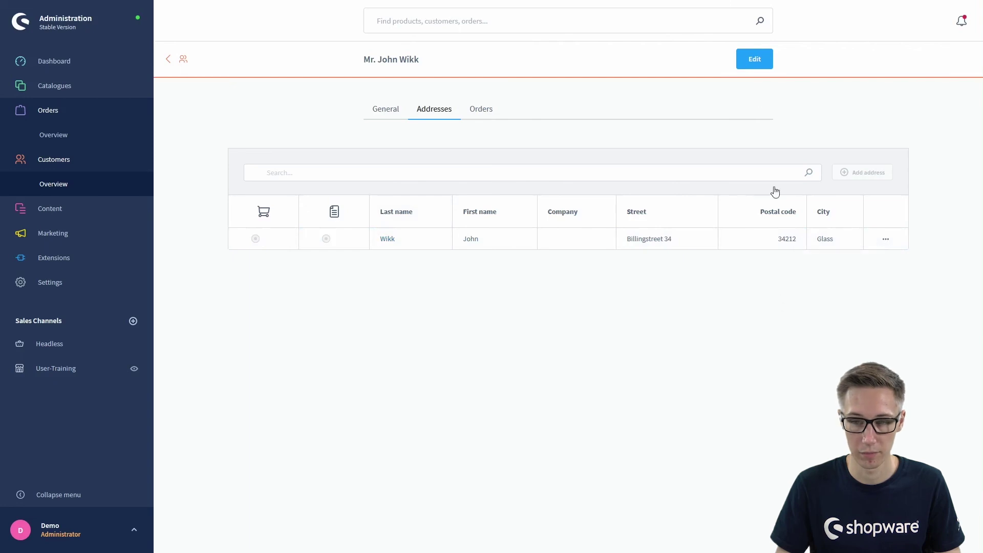
left_click(475, 114)
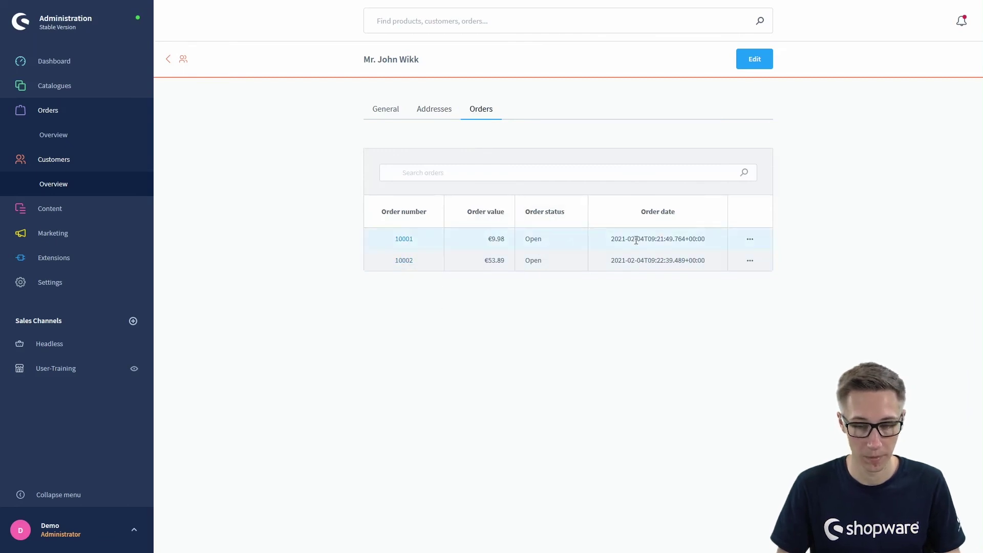
left_click(748, 240)
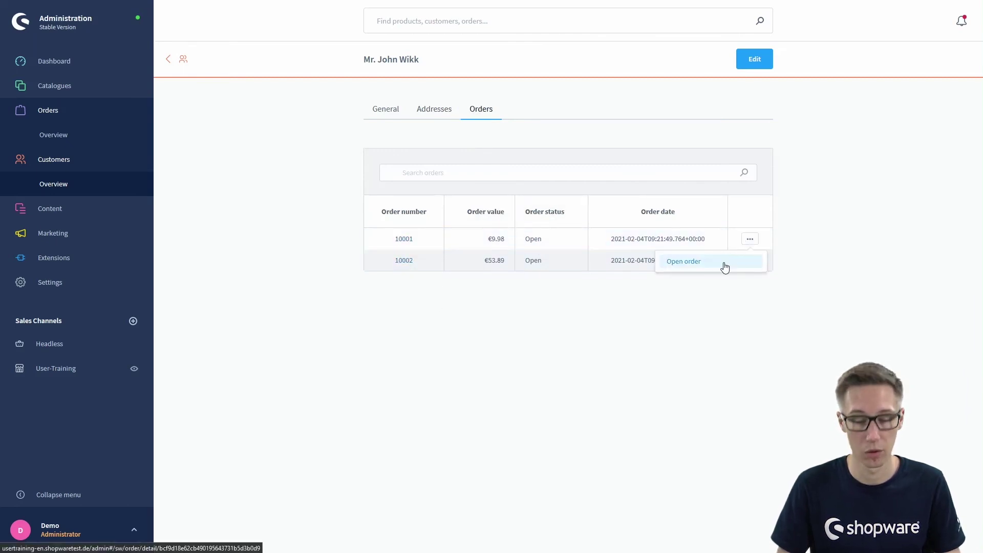
left_click(748, 239)
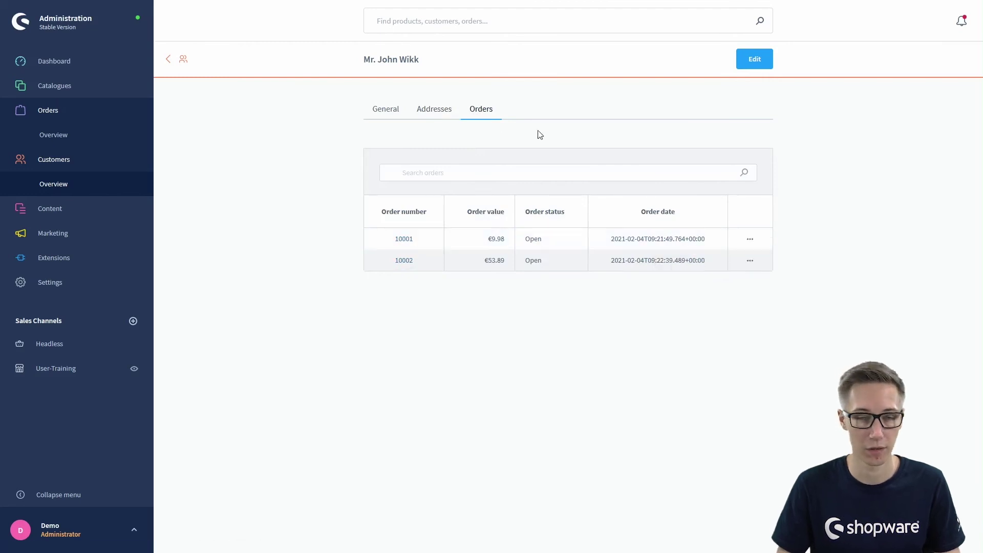
left_click(394, 116)
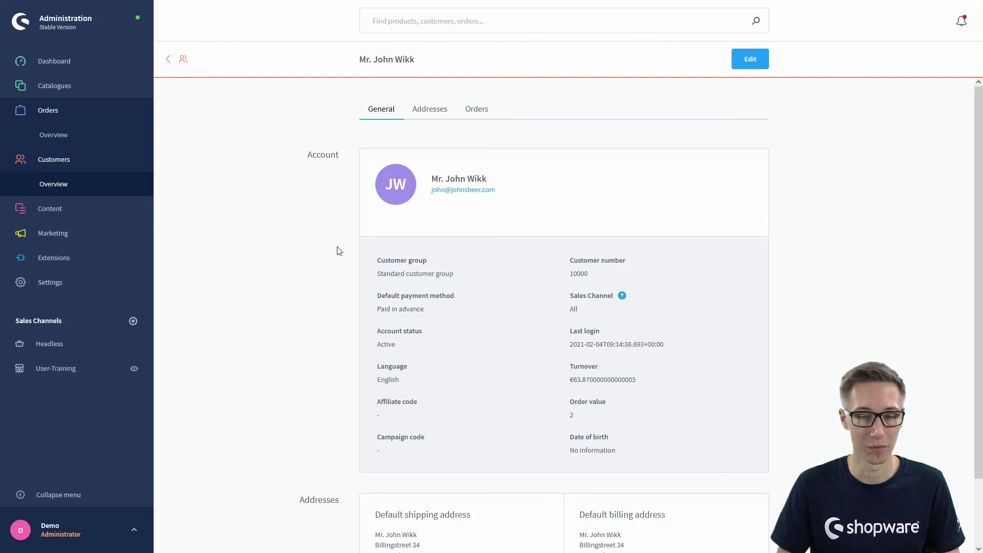
left_click(739, 64)
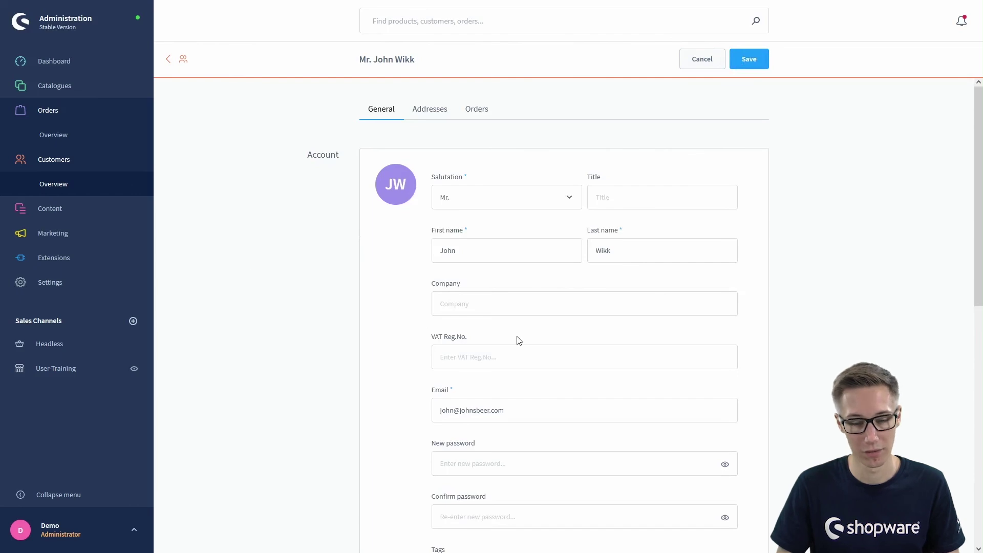
Step: Scroll through the editable customer form, leaving the new password field empty
scroll(333, 274, "down", 1)
scroll(165, 274, "up", 1)
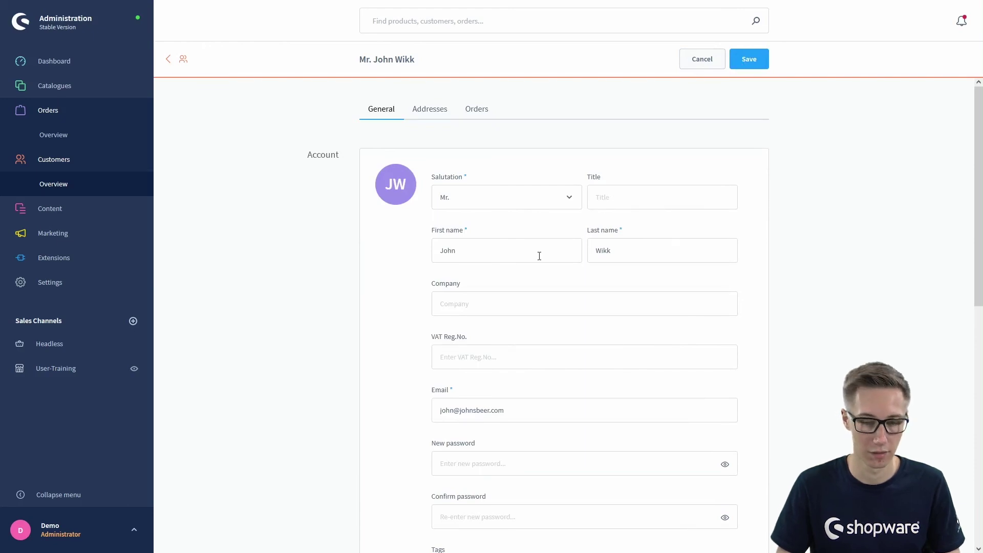
scroll(539, 256, "down", 3)
left_click(484, 277)
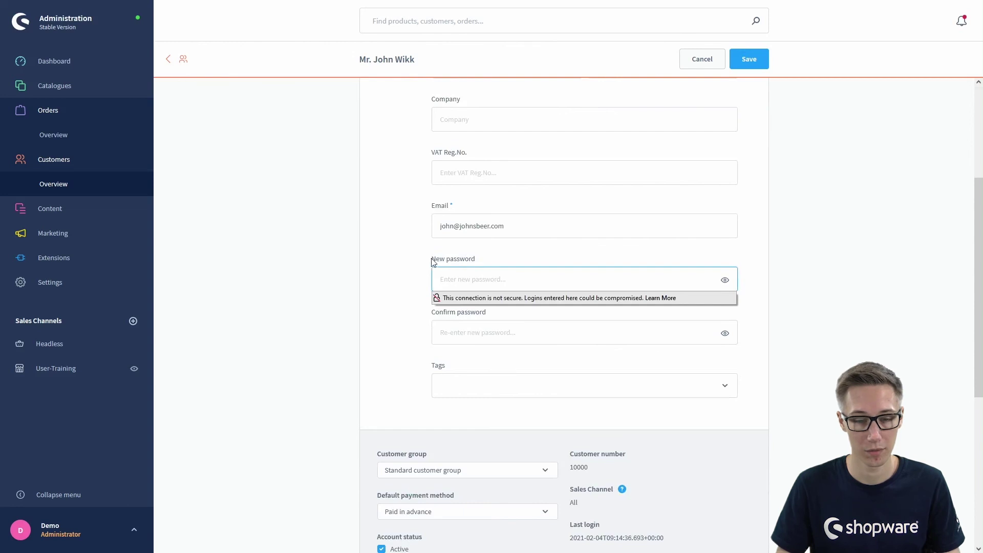
left_click(392, 252)
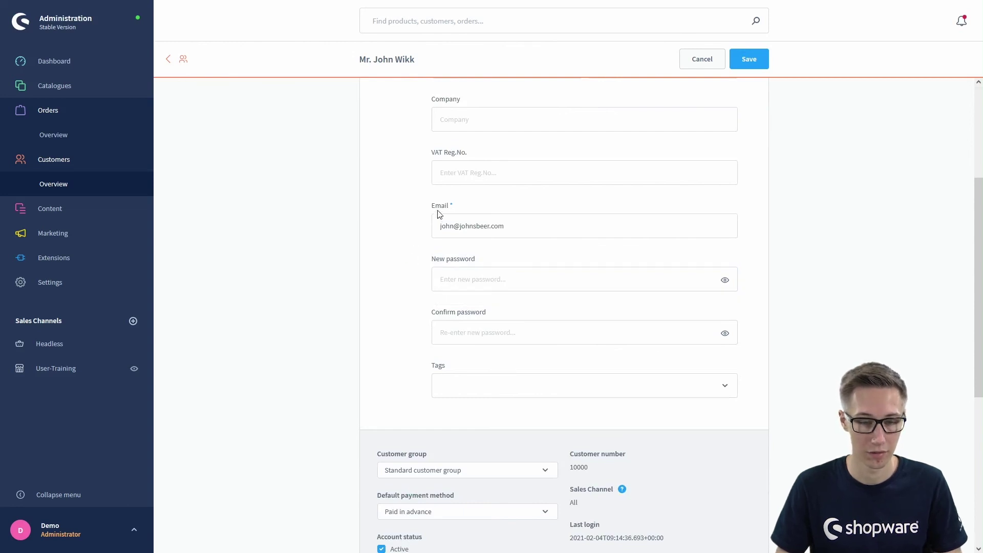
Step: Check the customer group options without changing them, then switch to the Addresses tab
scroll(389, 281, "down", 3)
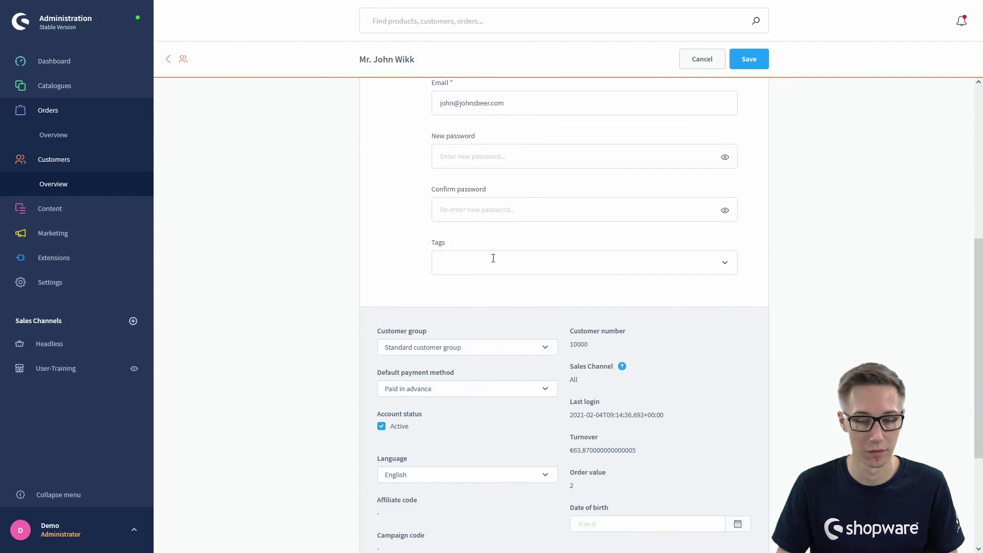
scroll(493, 258, "down", 4)
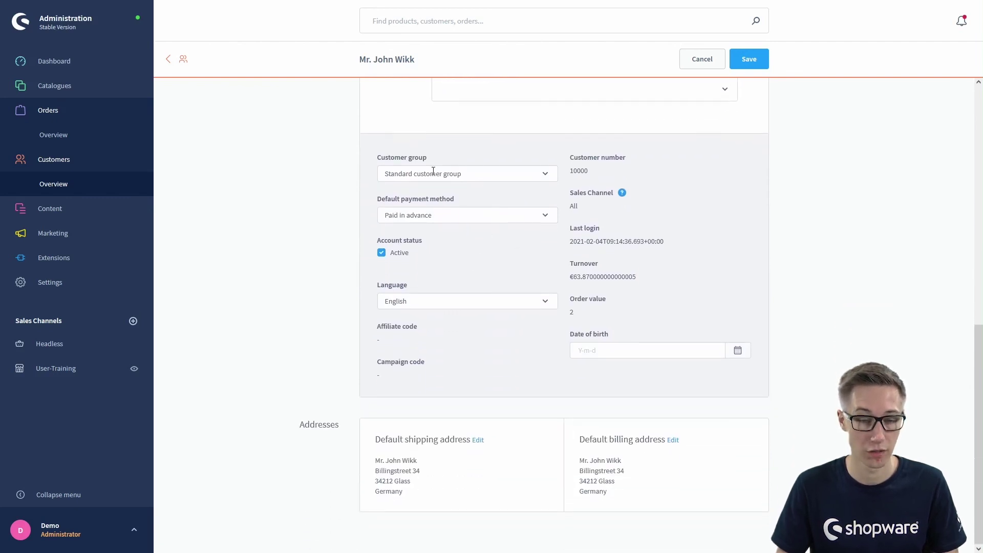
left_click(432, 171)
left_click(343, 188)
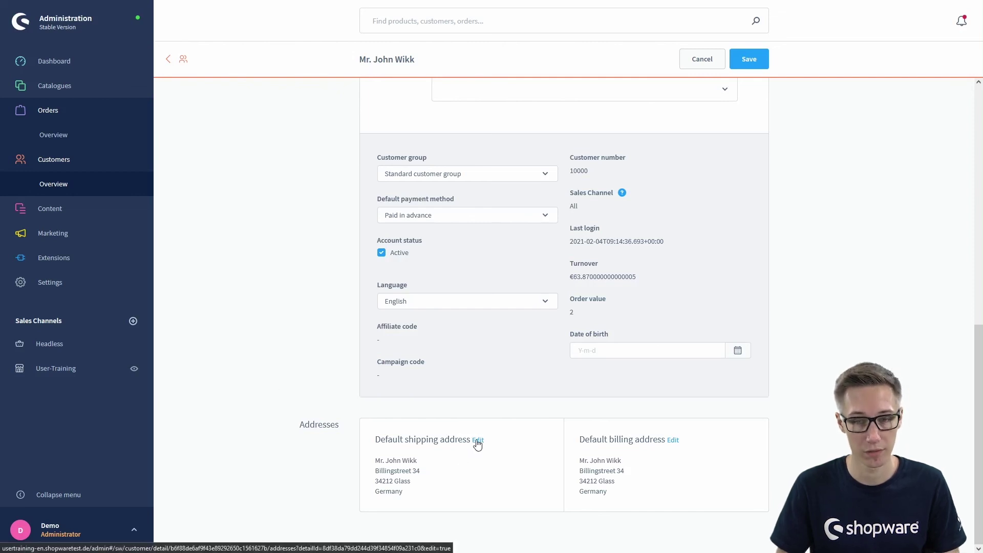
scroll(388, 411, "up", 10)
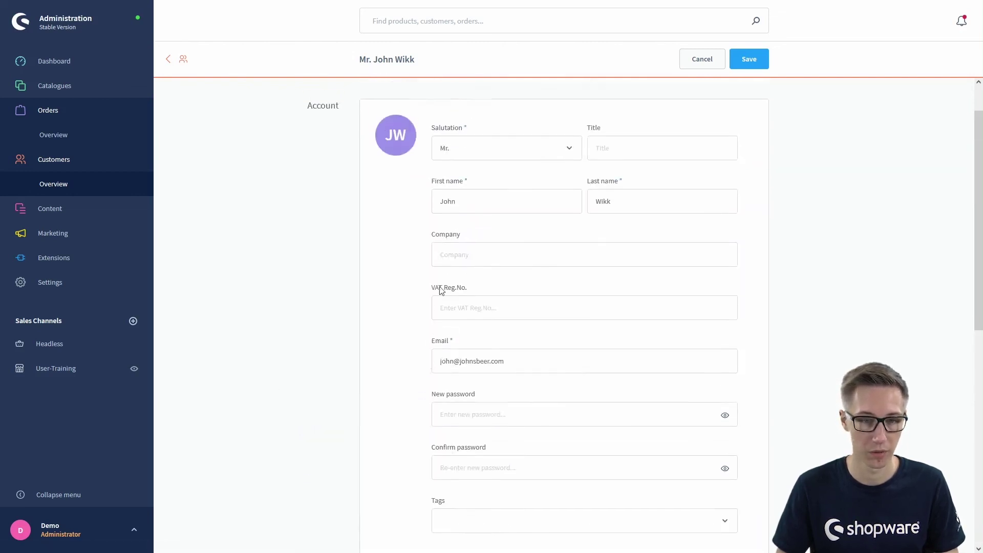
left_click(430, 123)
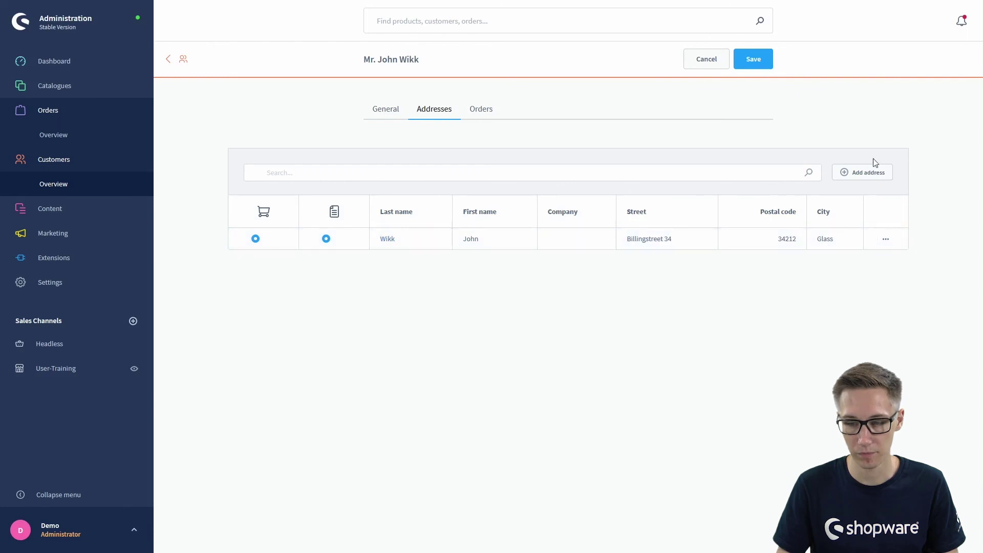
Step: Dismiss the new address form and the address action menu without any changes
left_click(849, 176)
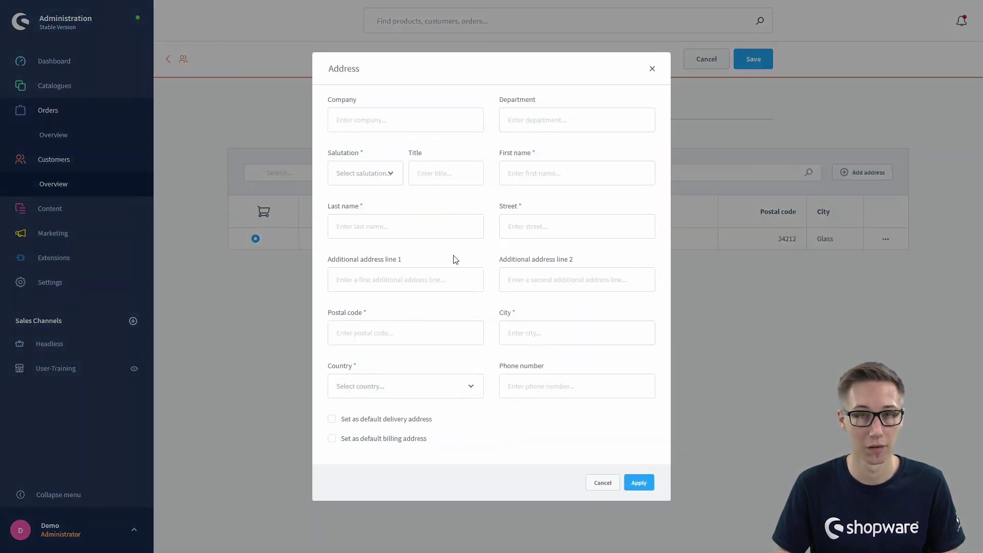
left_click(652, 69)
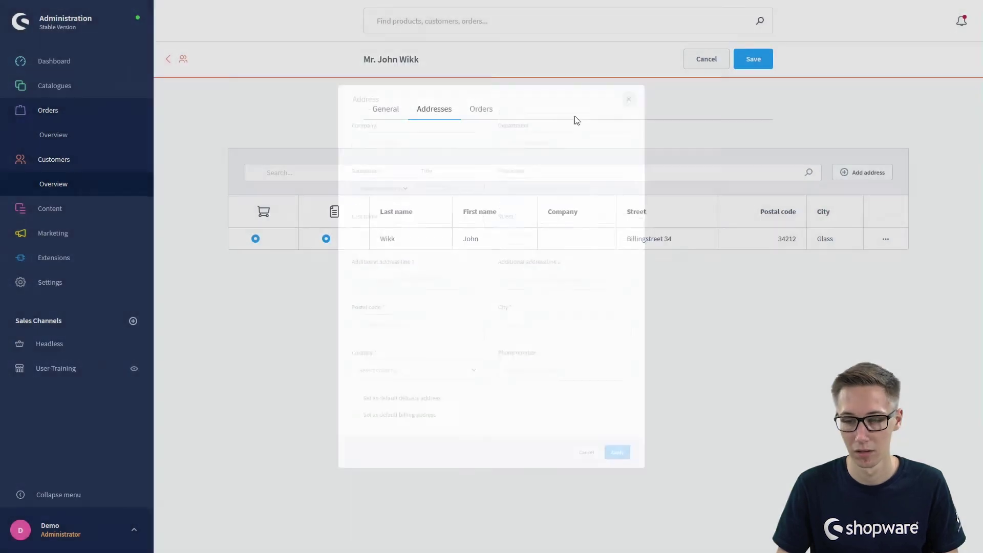
left_click(885, 240)
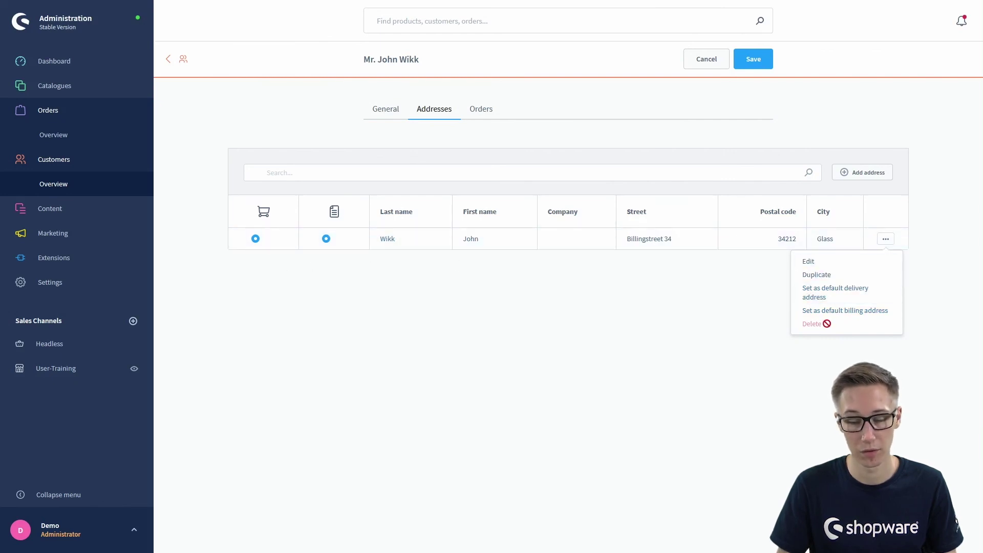
left_click(886, 239)
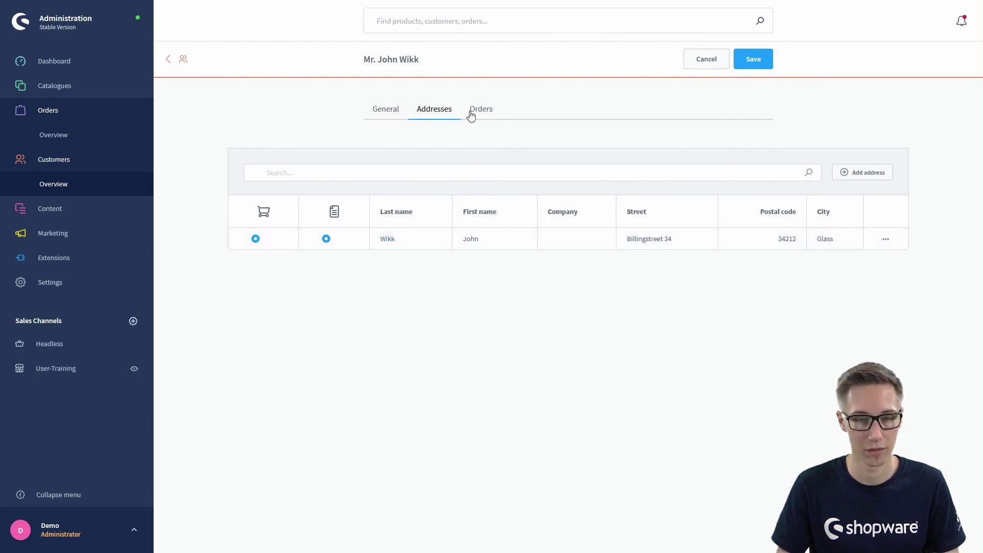
Step: Return to the editable General account form and scroll through it
left_click(378, 119)
scroll(271, 253, "down", 6)
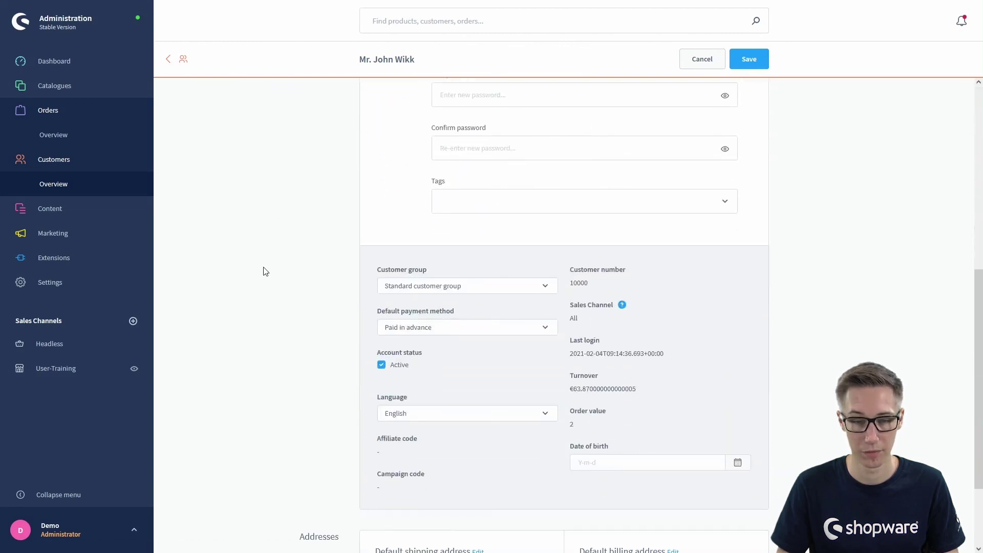
scroll(421, 232, "up", 7)
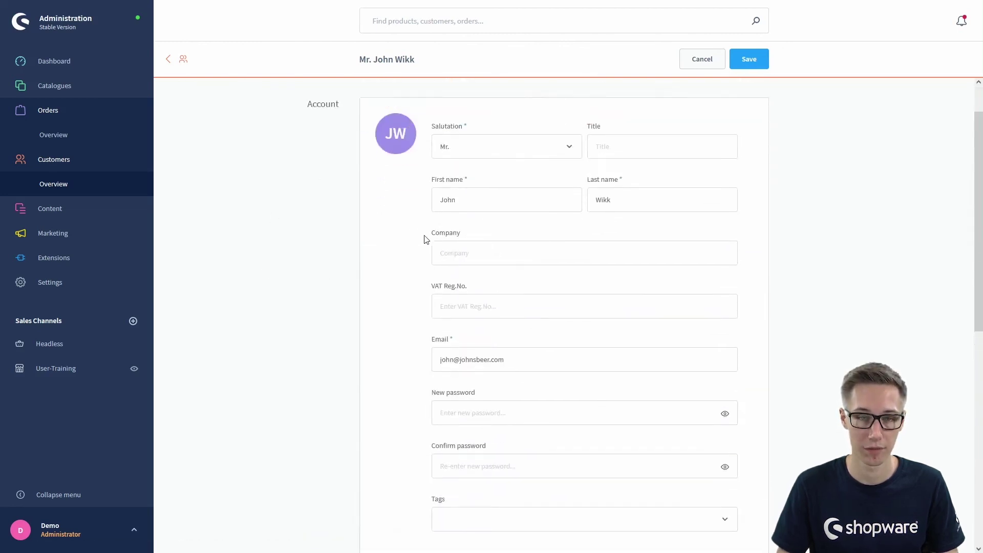
Step: Save the unchanged customer record and go back to the Customers overview
left_click(743, 67)
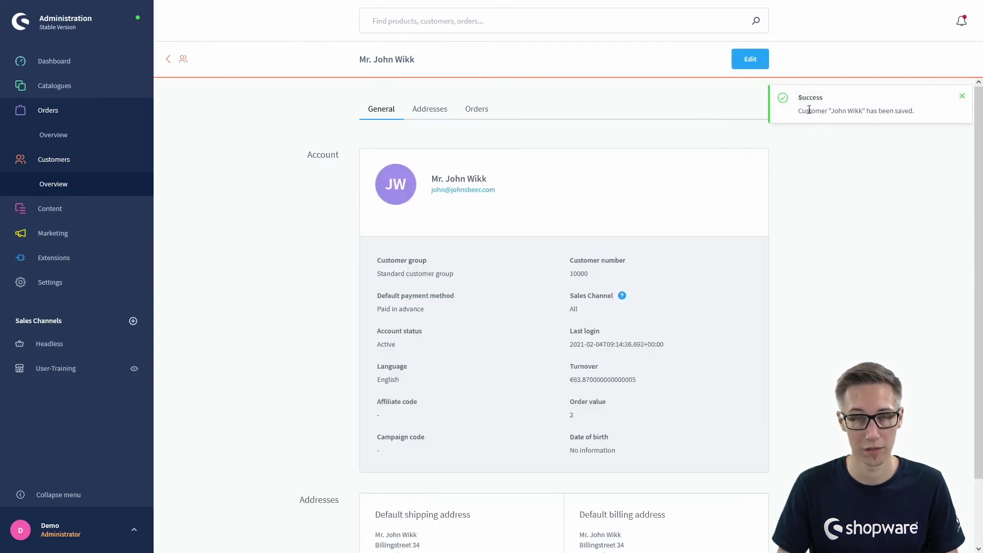
left_click(178, 63)
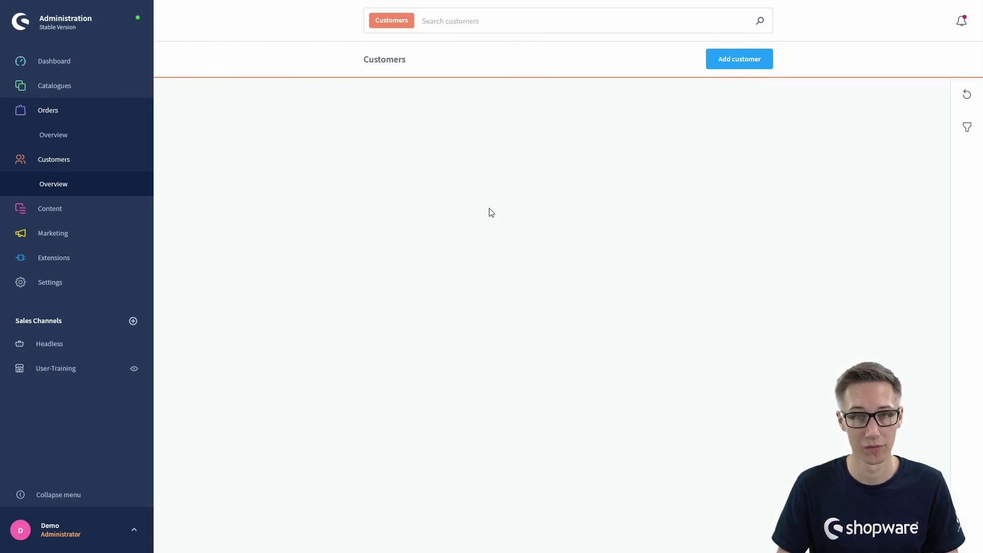